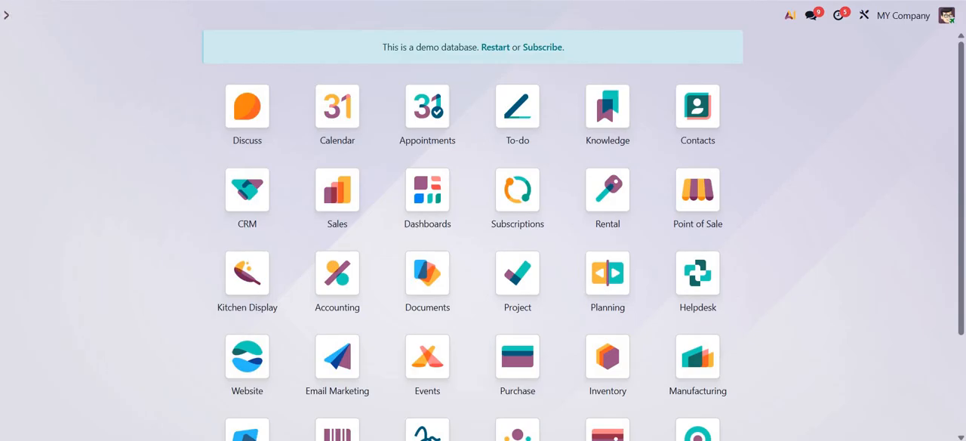
- Create a new product named QWErty in the Purchase app
click(517, 355)
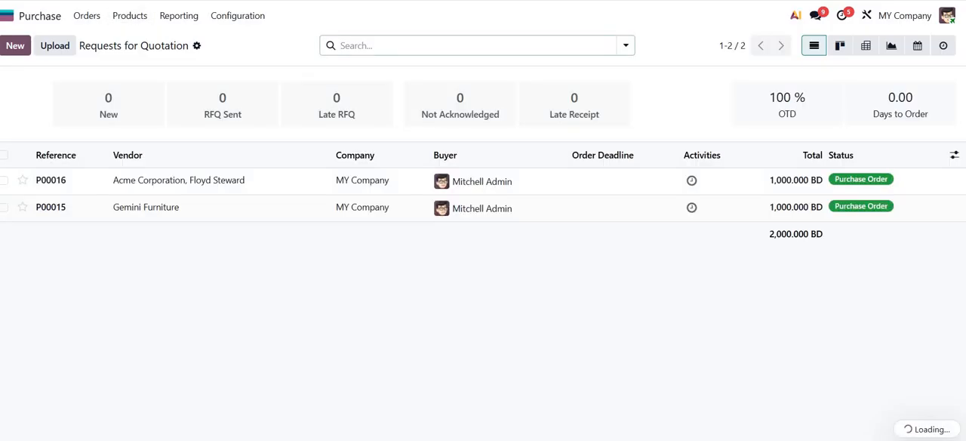
click(129, 15)
click(136, 38)
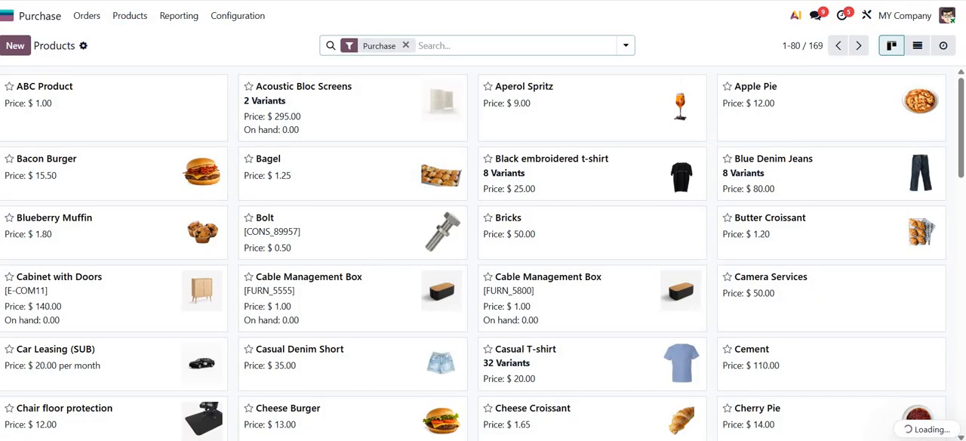
click(15, 45)
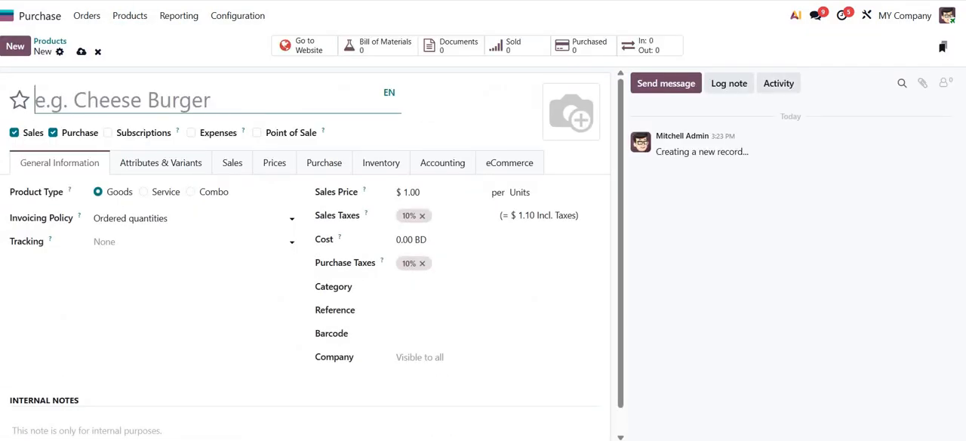
text(QWEr)
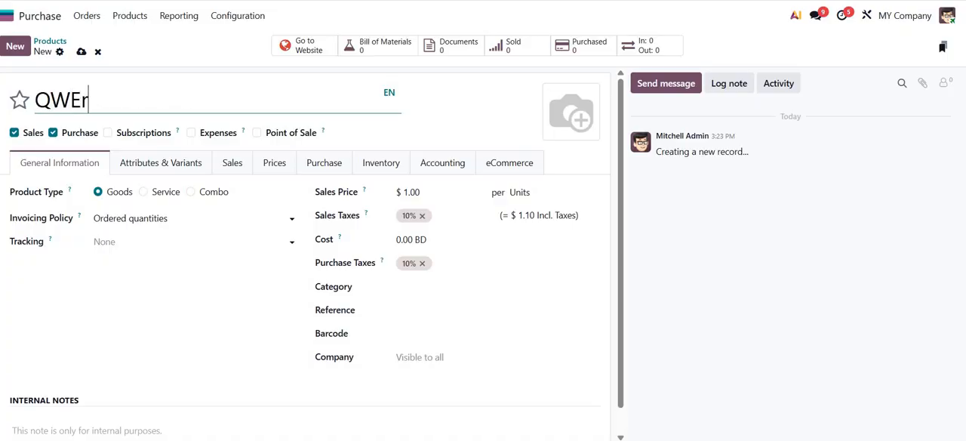
text(ty)
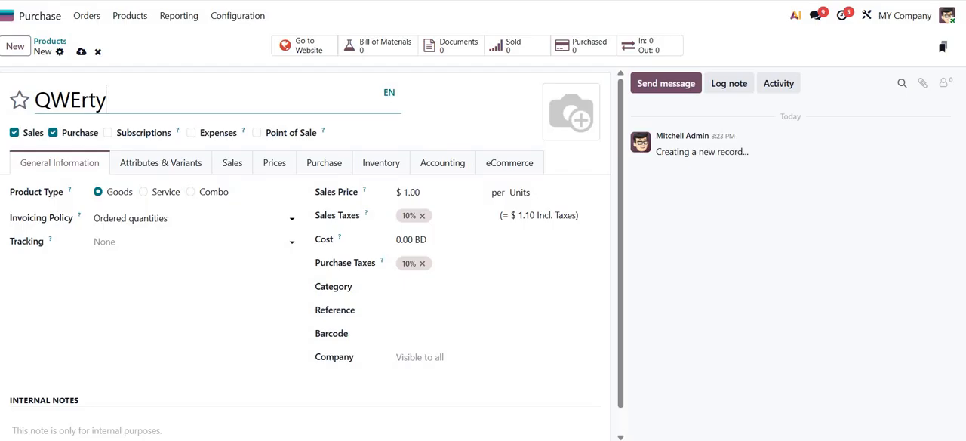
- Assign the product to the Goods category and review that category's costing, valuation and account settings
click(189, 241)
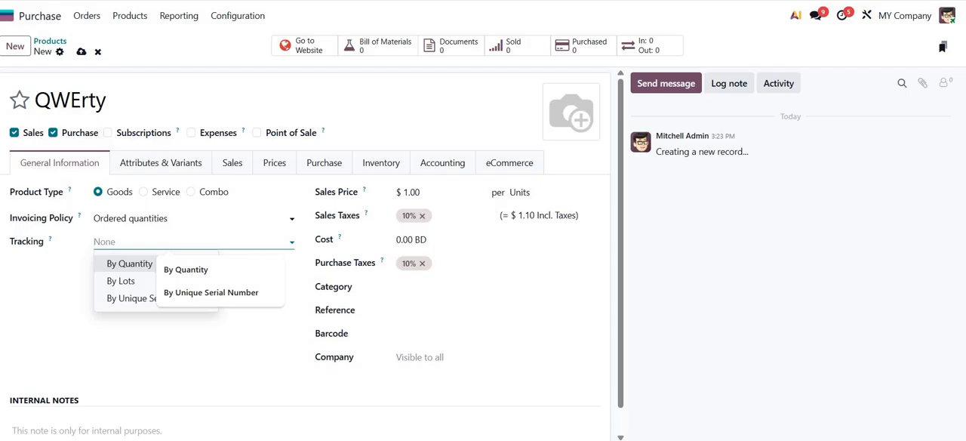
key(Escape)
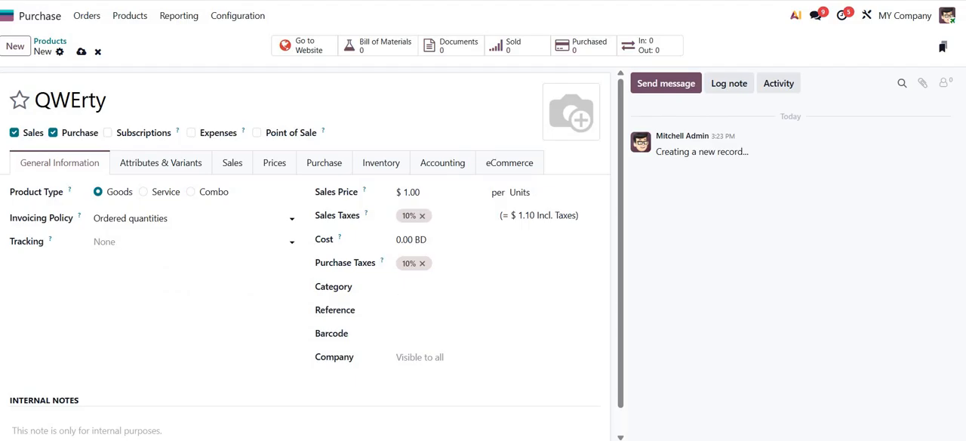
click(491, 287)
text(goo)
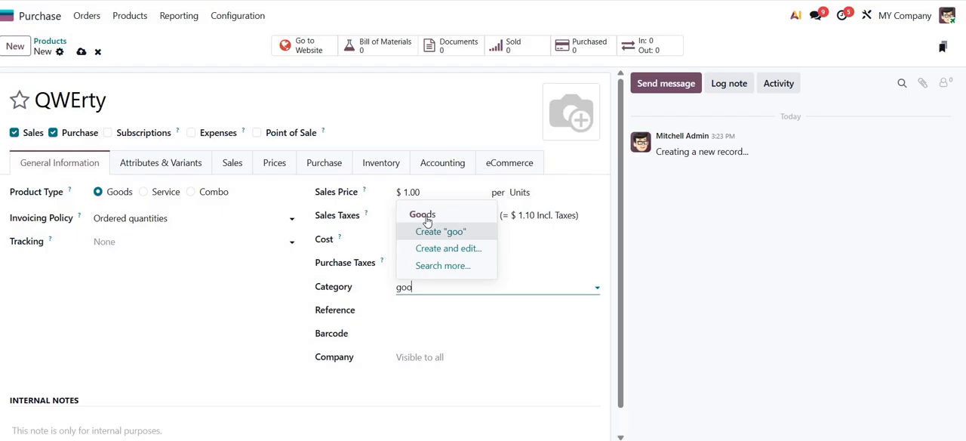
click(425, 215)
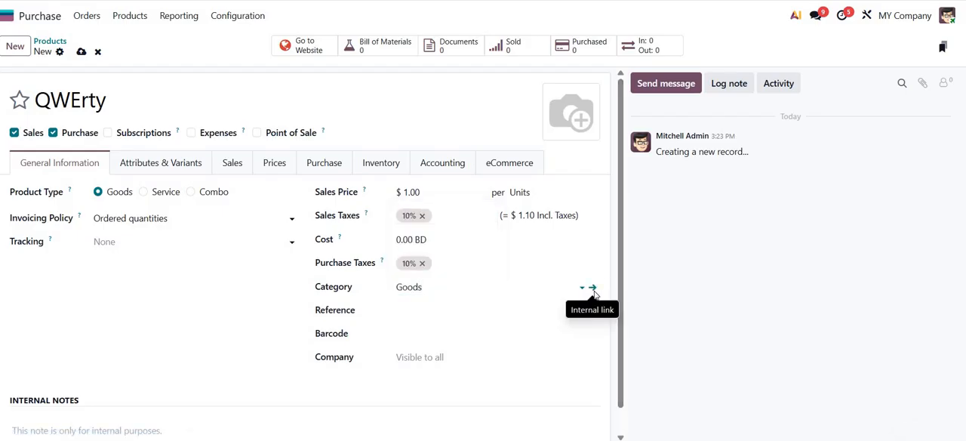
click(593, 288)
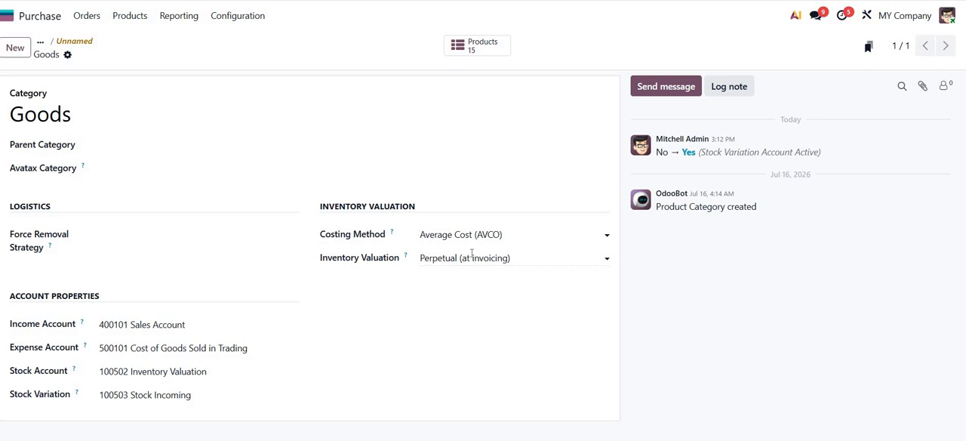
click(72, 43)
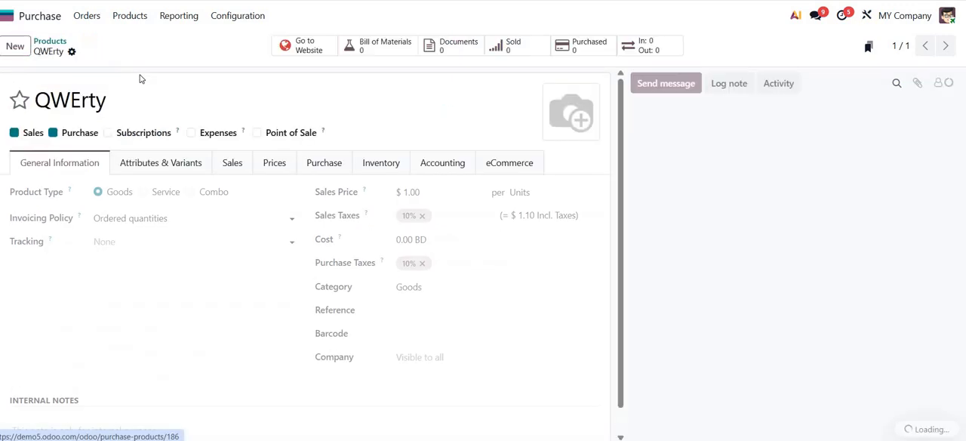
- Start a new purchase order and choose the vendor
click(85, 16)
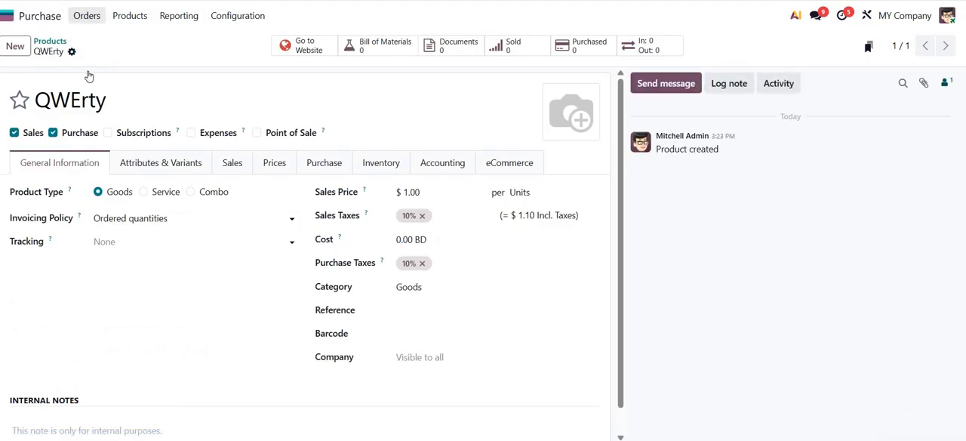
click(14, 46)
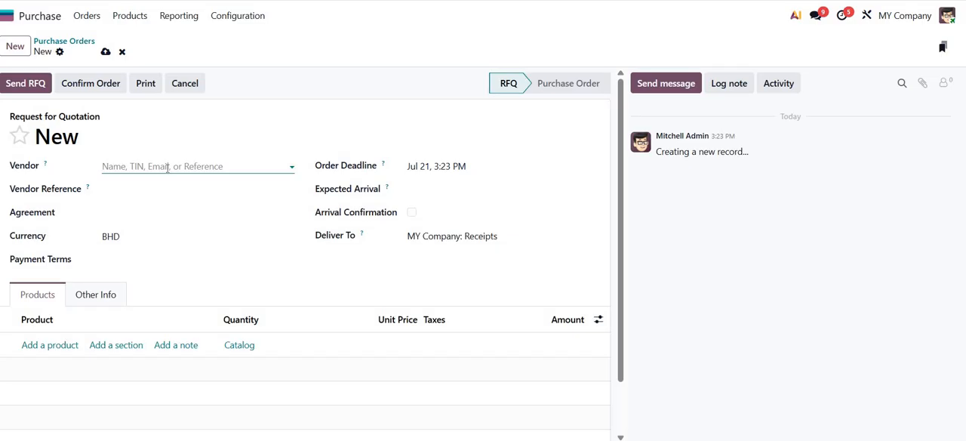
click(167, 168)
key(Escape)
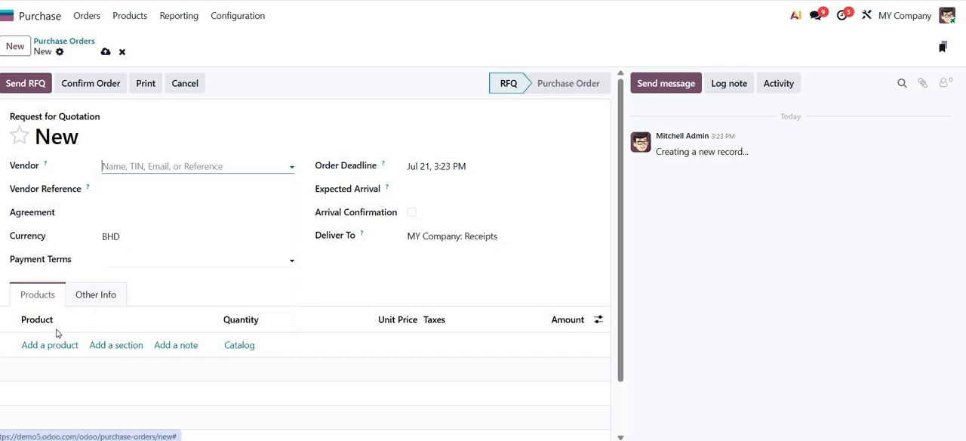
- Add an order line for QWErty with quantity 10 and unit price 100, and remove its 10% tax
click(57, 344)
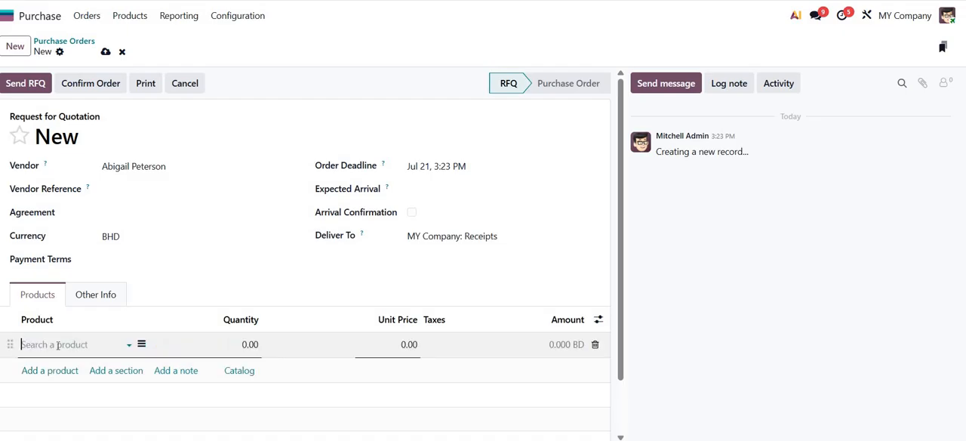
text(qw)
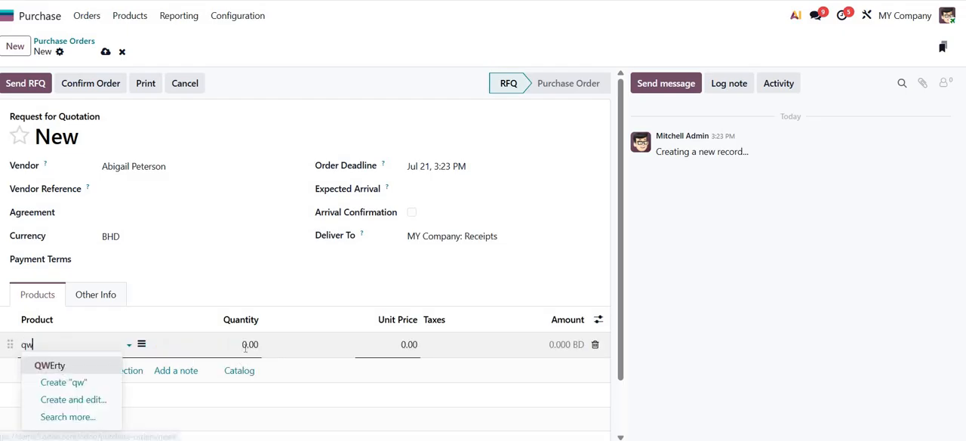
key(Return)
key(Tab)
text(1)
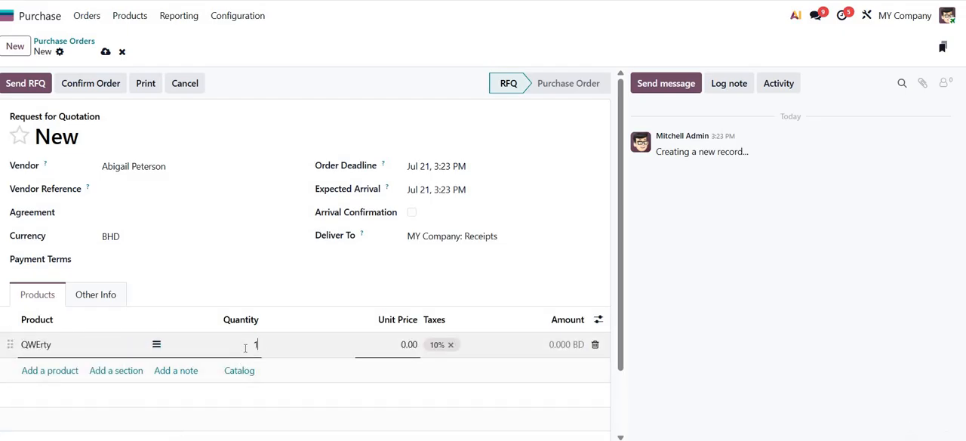
text(0)
key(Tab)
text(100)
click(451, 344)
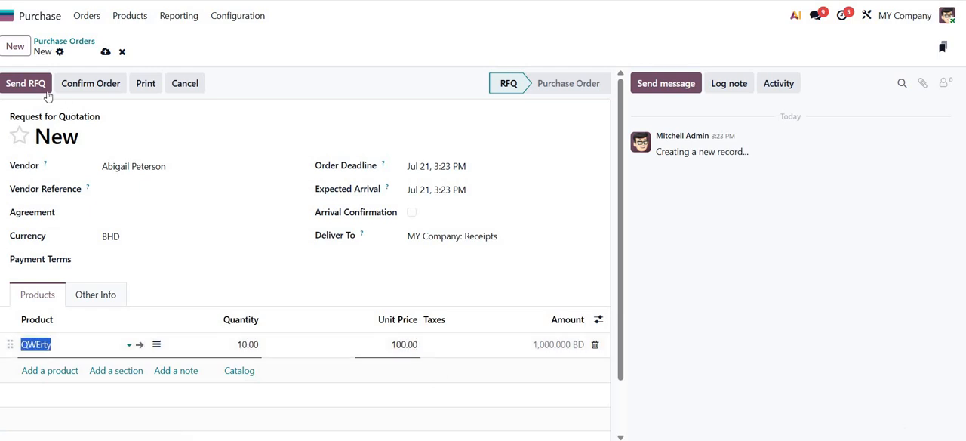
- Confirm the purchase order and receive its products, returning to the order
click(92, 85)
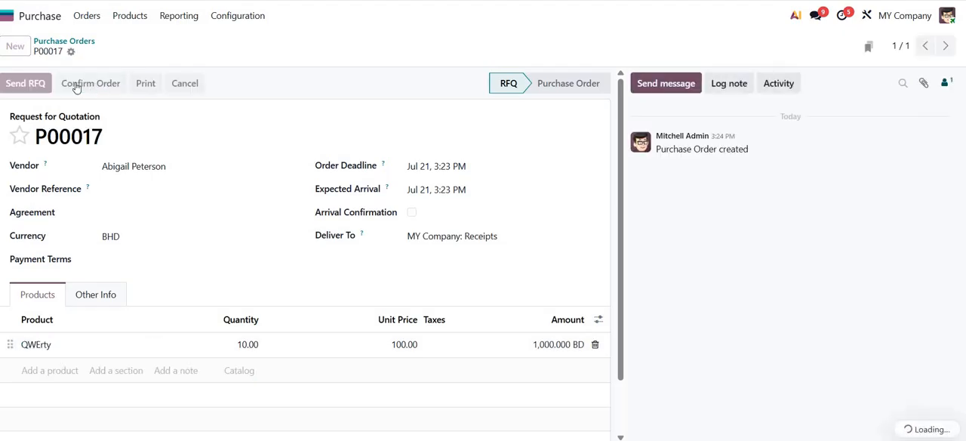
click(21, 84)
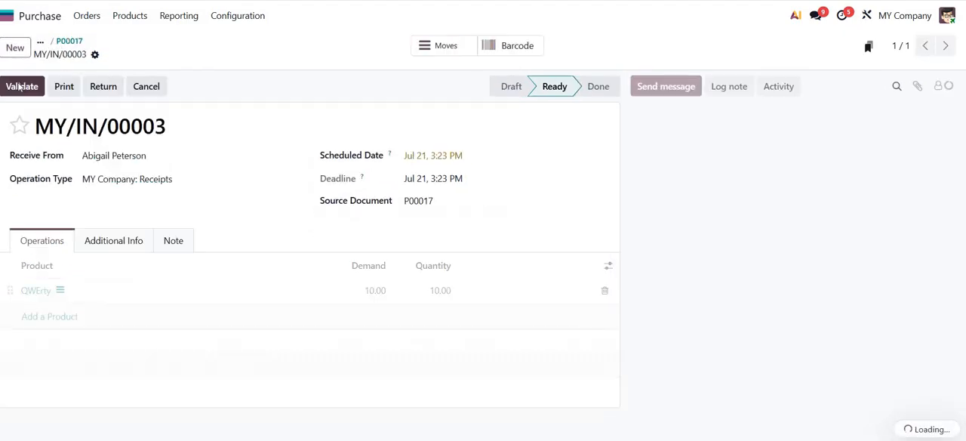
click(68, 43)
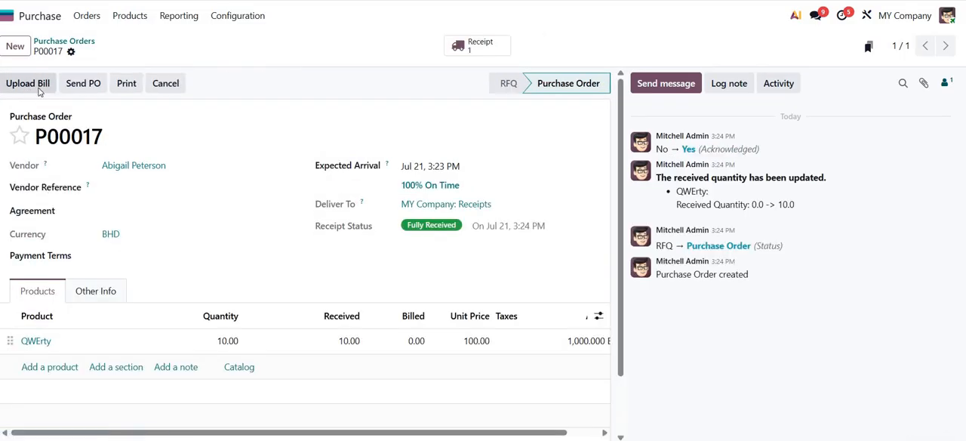
- Post a vendor bill dated Jul 21 from Screenshot 2025-12-07 142329.png for the order and show its journal items
click(40, 89)
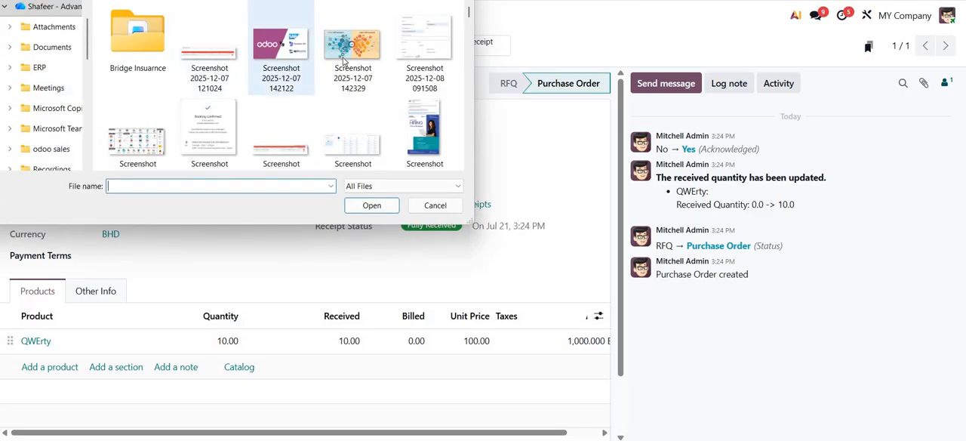
double_click(343, 60)
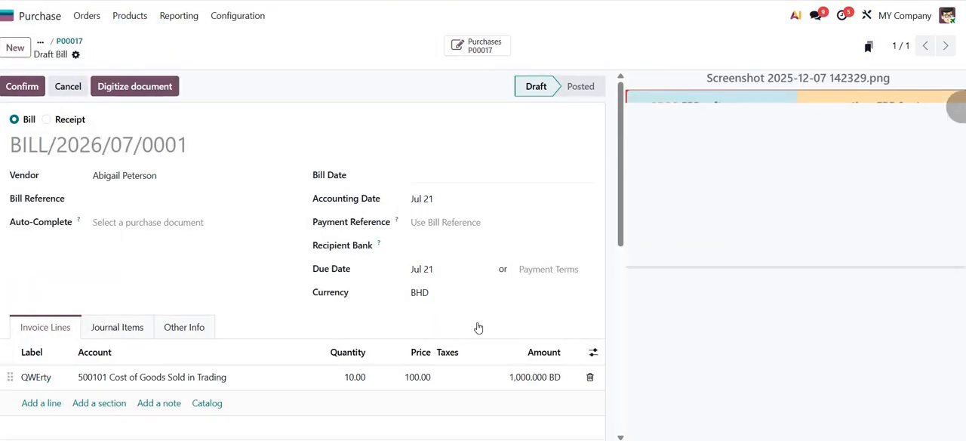
click(491, 319)
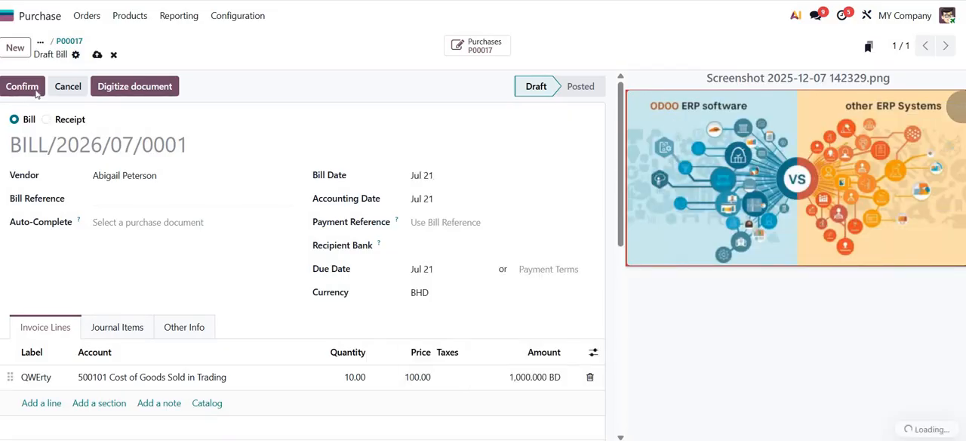
click(23, 87)
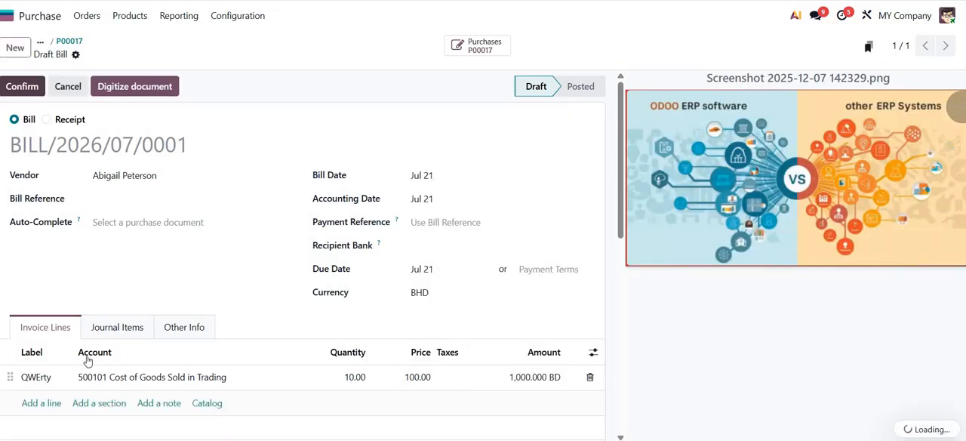
click(97, 316)
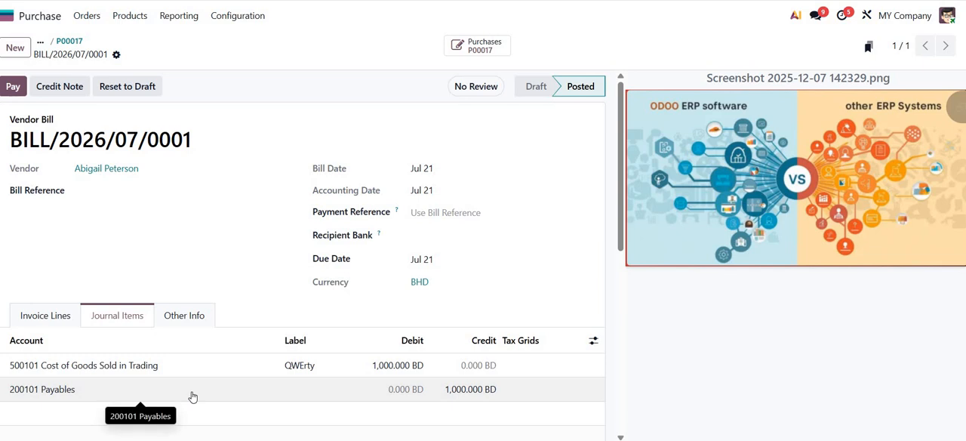
- Find the QWErty product by searching for "qwer", then set its tracking to By Quantity and save it
click(129, 16)
click(136, 40)
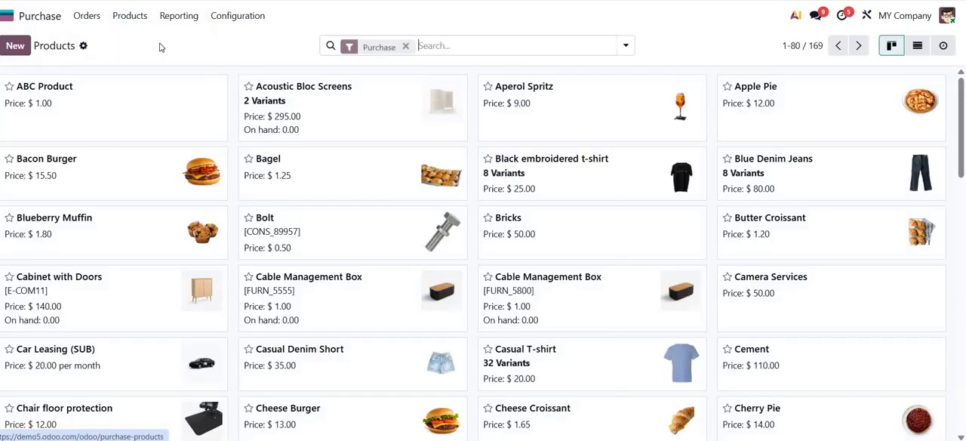
click(551, 40)
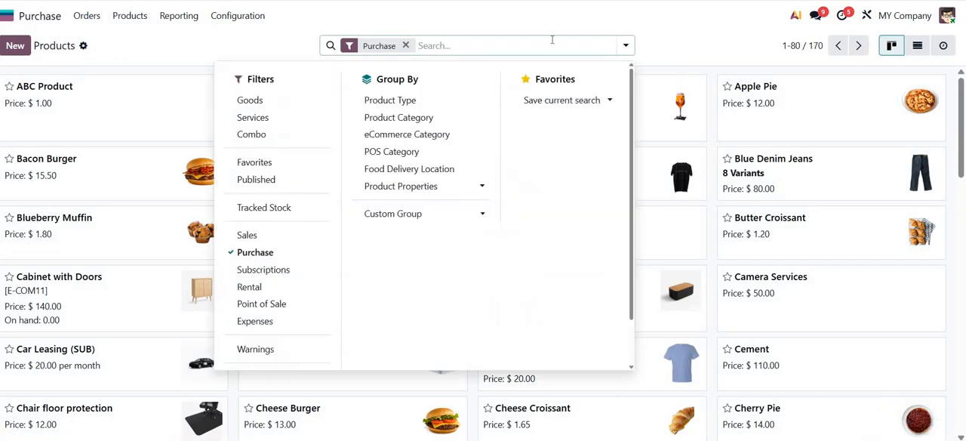
text(qwer)
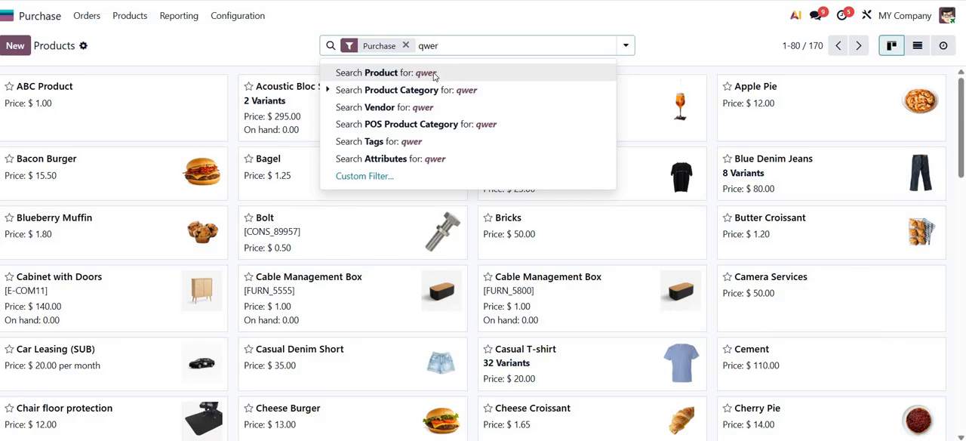
key(Return)
click(174, 101)
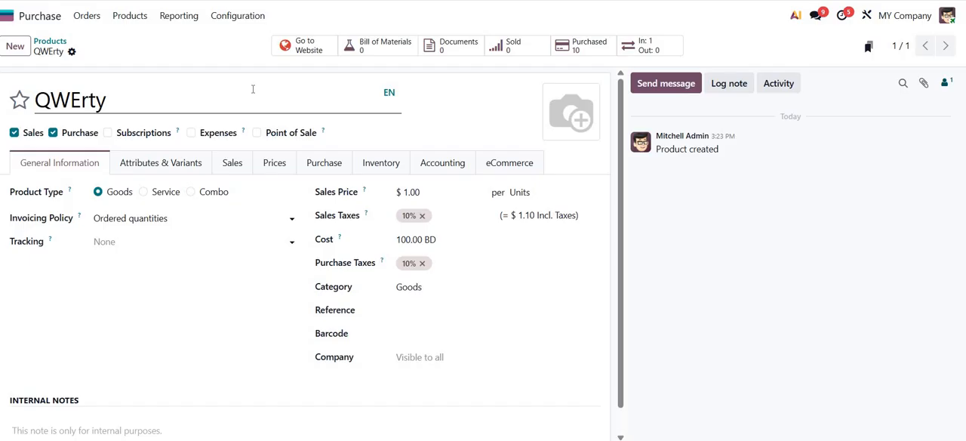
click(196, 240)
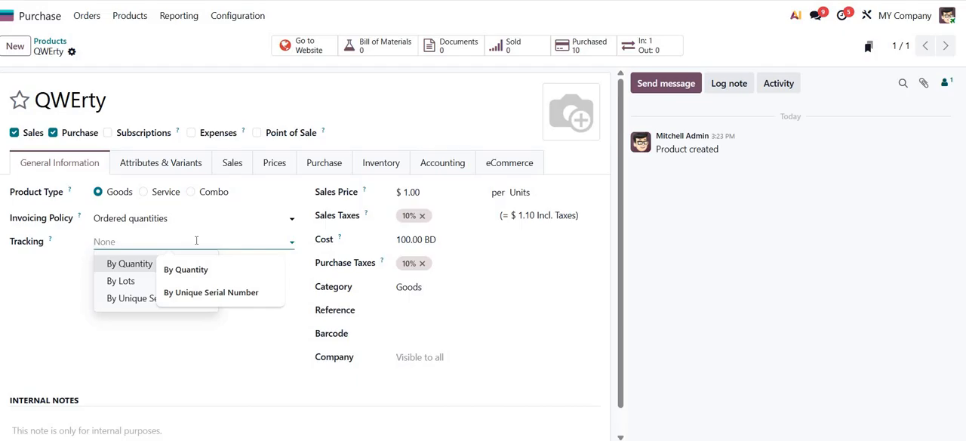
click(135, 263)
click(94, 51)
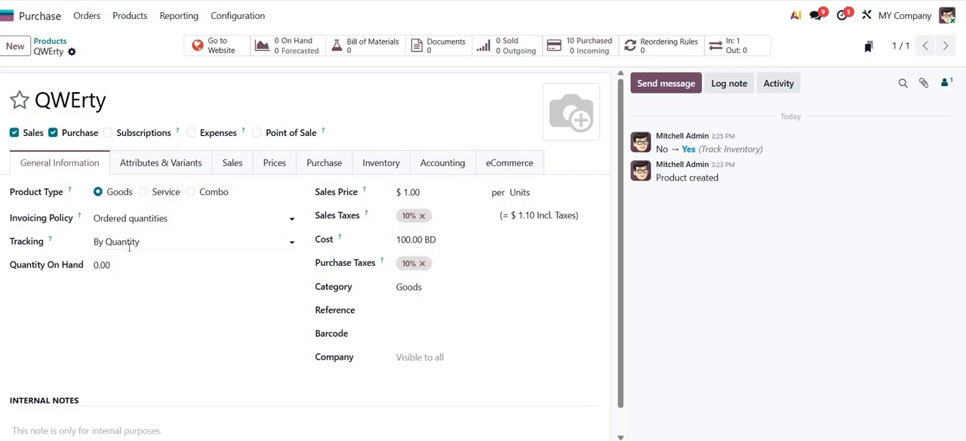
- Switch to the Accounting app and open the Inventory Valuation review
click(30, 15)
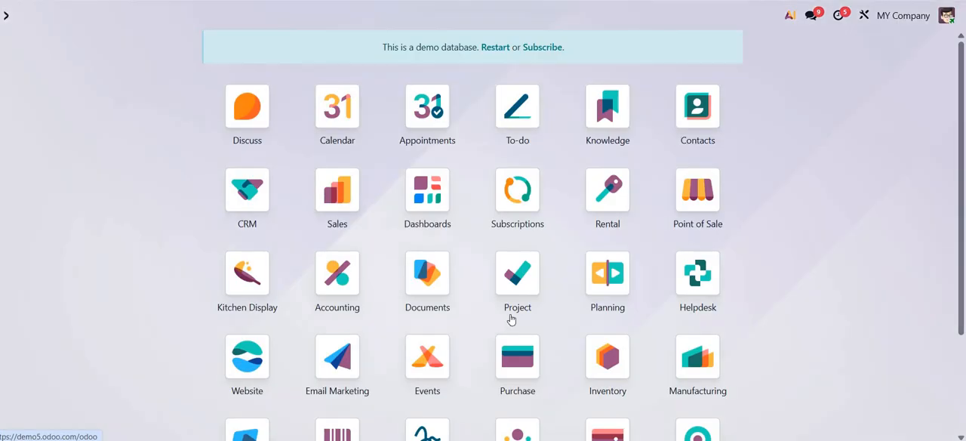
click(342, 301)
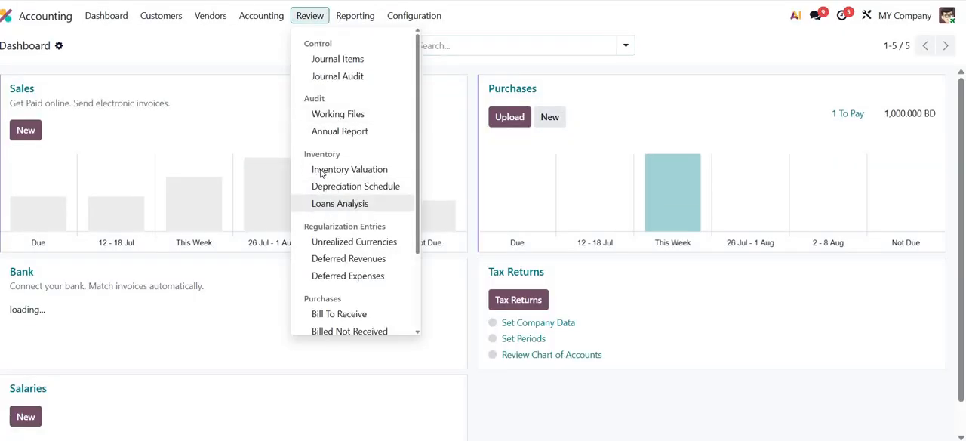
click(311, 169)
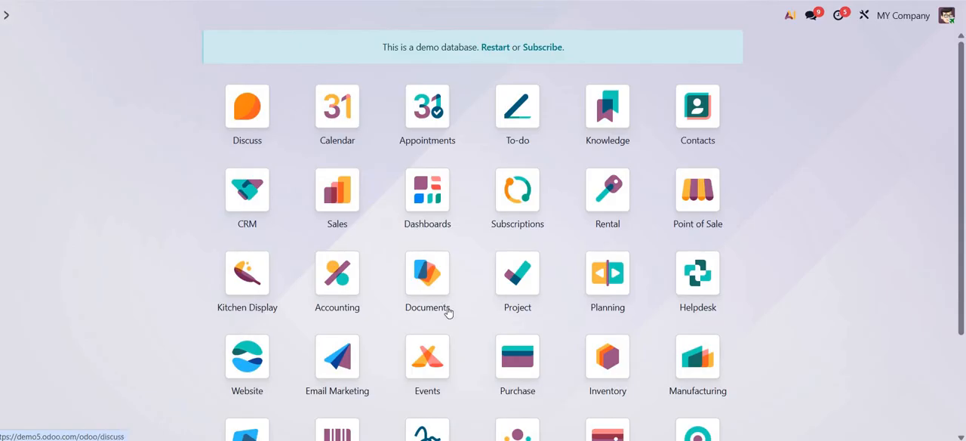
- Switch to the Inventory app and add a new physical inventory line for the QWErty product
click(607, 355)
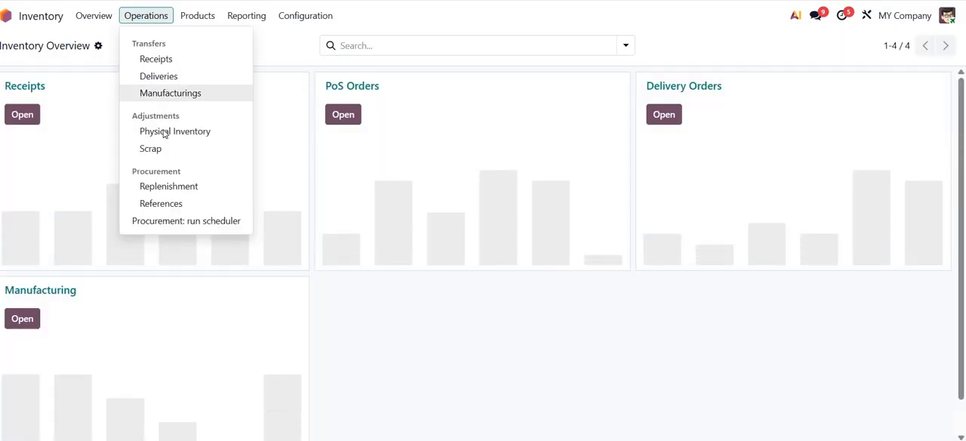
click(163, 131)
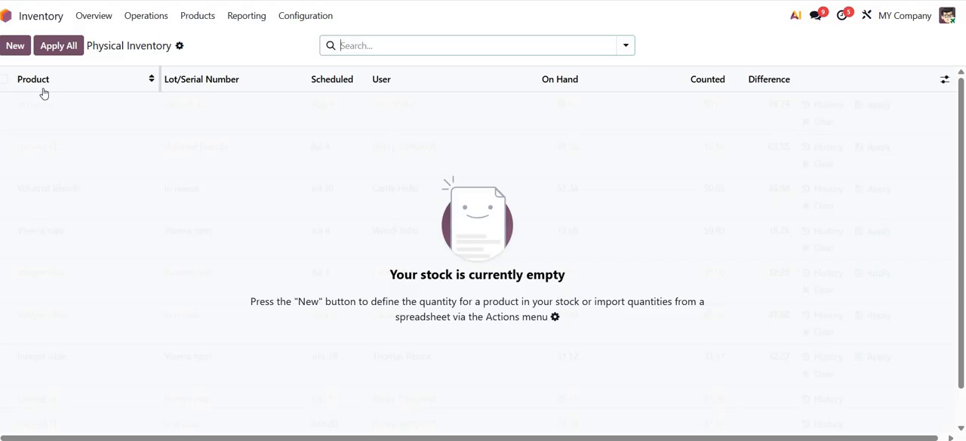
click(15, 45)
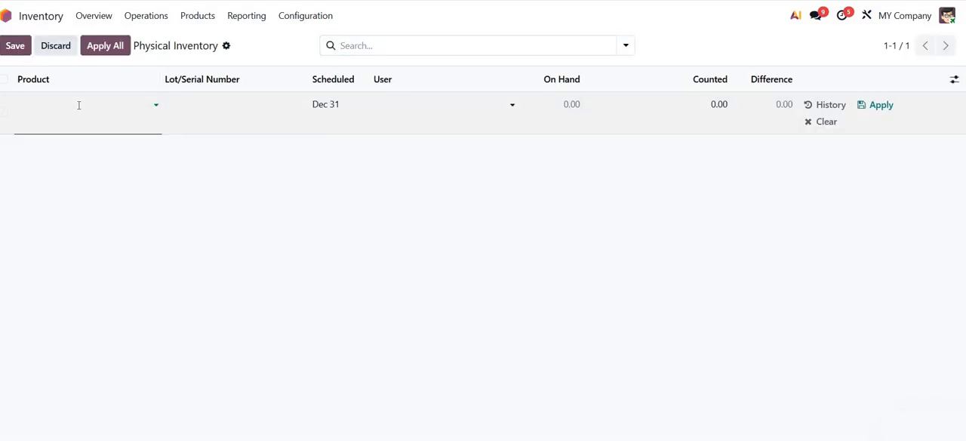
click(79, 105)
text(qwr)
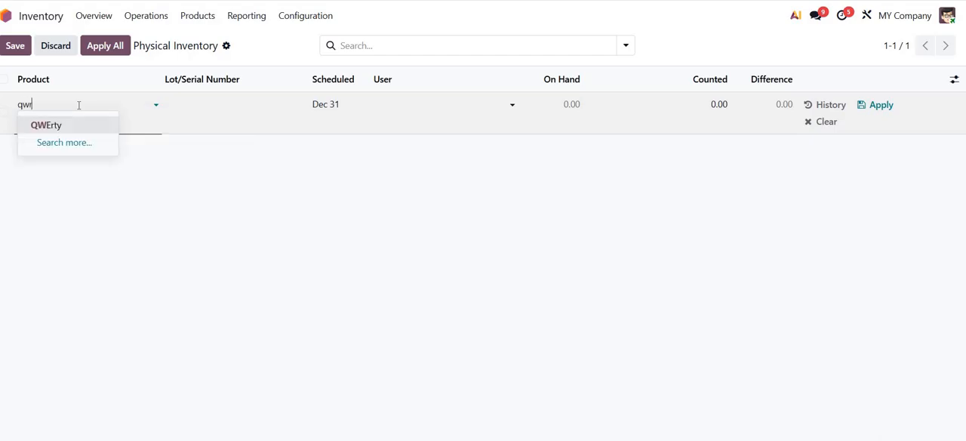
key(BackSpace)
text(e)
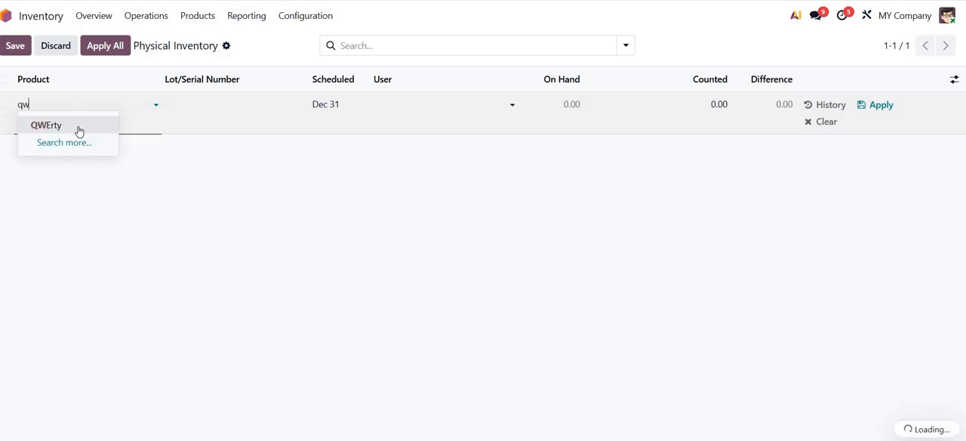
click(77, 125)
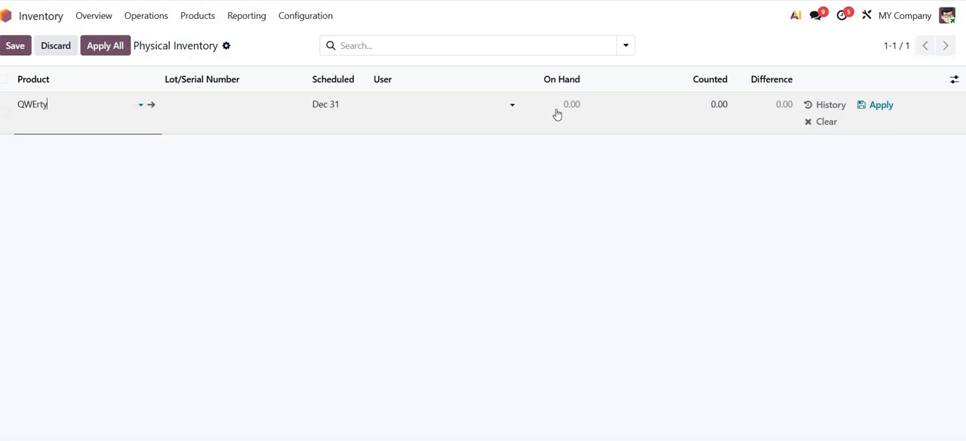
- Set the counted quantity of QWErty to 10, keep that line and discard the extra blank line
click(550, 115)
text(10)
key(Return)
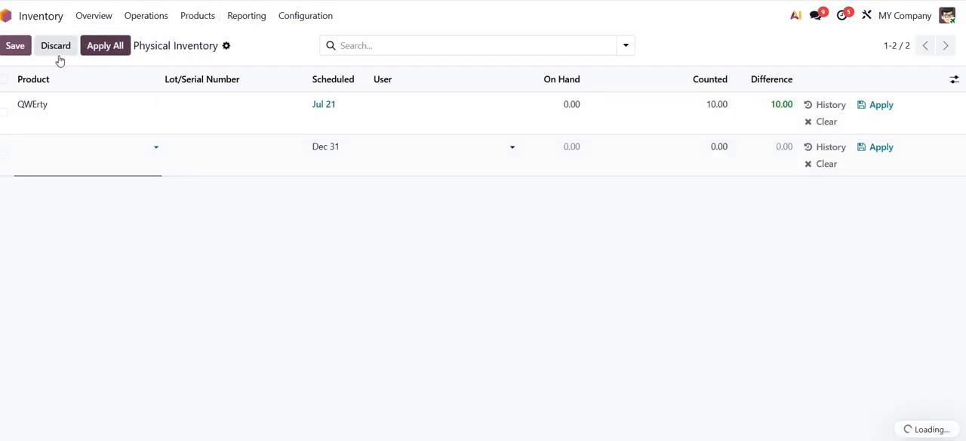
click(17, 46)
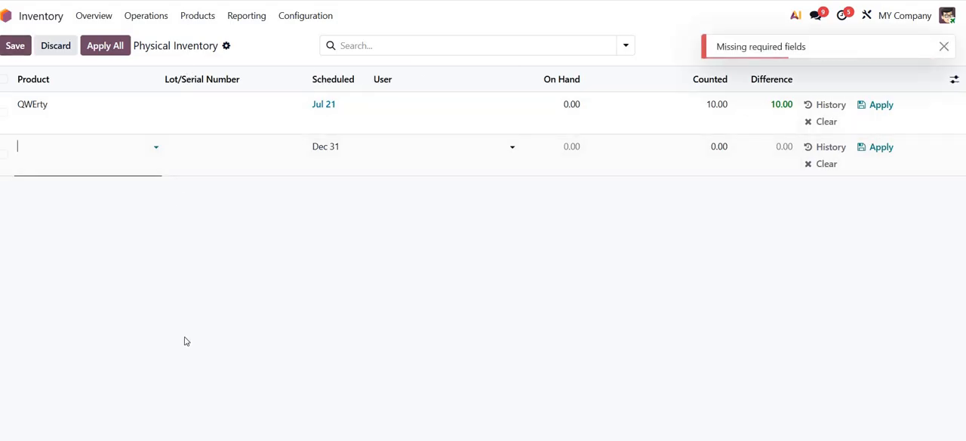
click(55, 46)
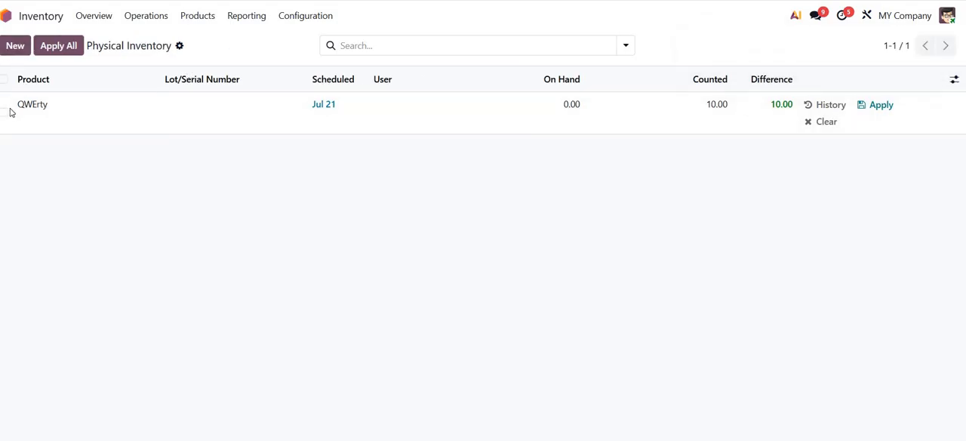
- Apply the QWErty inventory adjustment with an accounting date of July 1, 2026
click(47, 46)
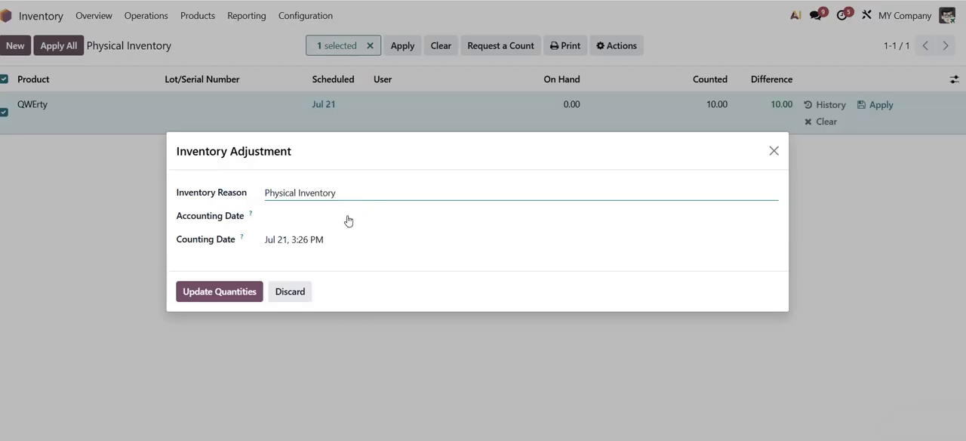
key(Tab)
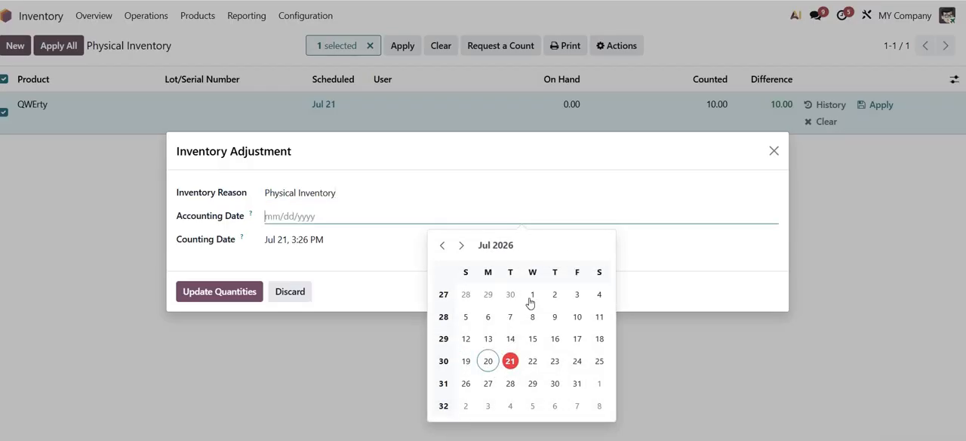
click(532, 294)
click(217, 293)
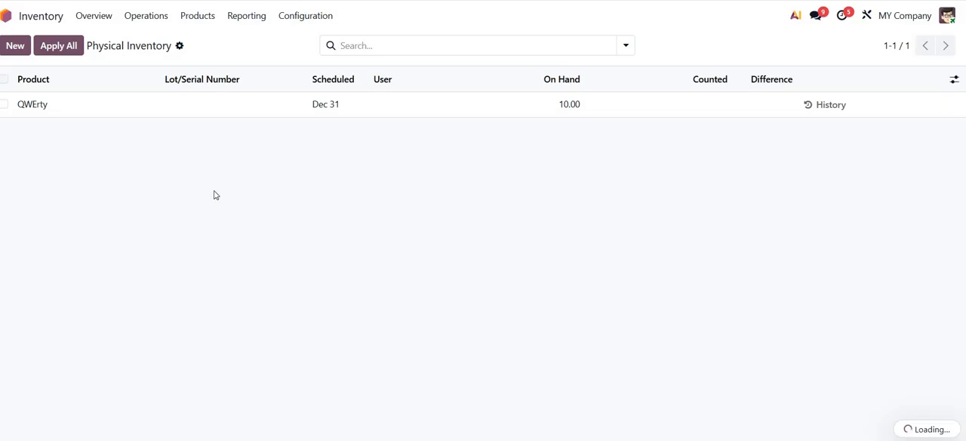
- Find the QWErty product in the Sales product list by searching for "qwer" and open its record to check its stock
click(6, 17)
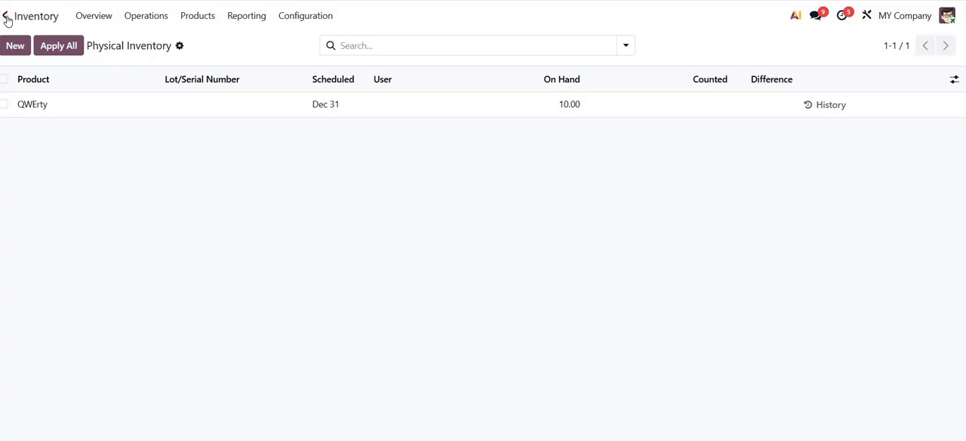
text(/ produ)
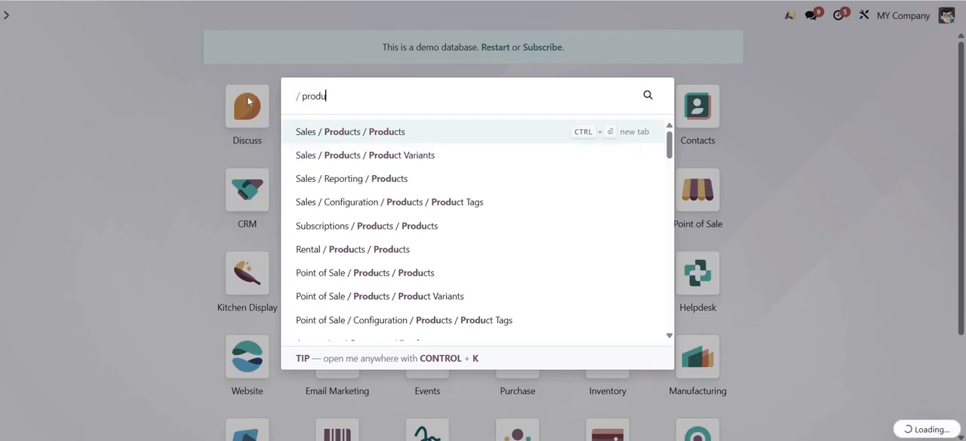
click(375, 132)
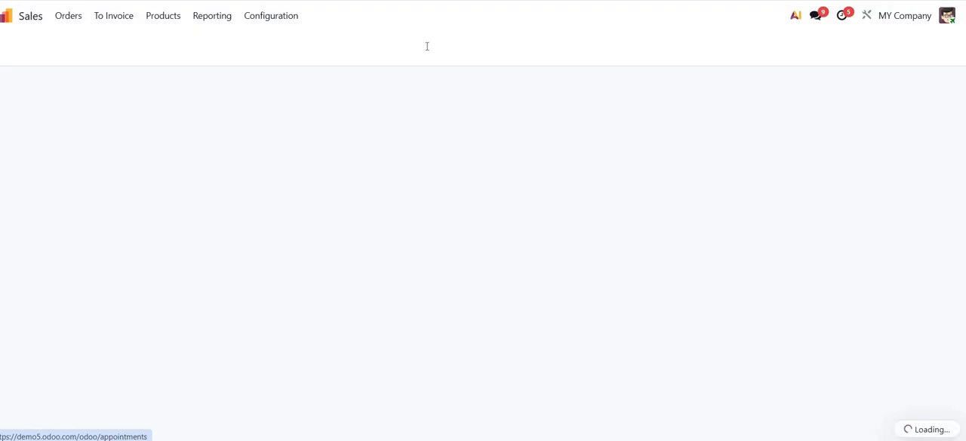
click(426, 45)
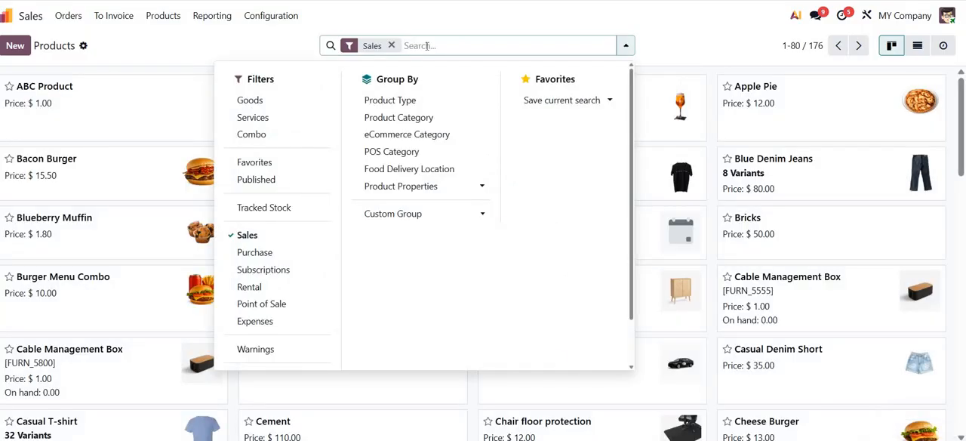
text(qwer)
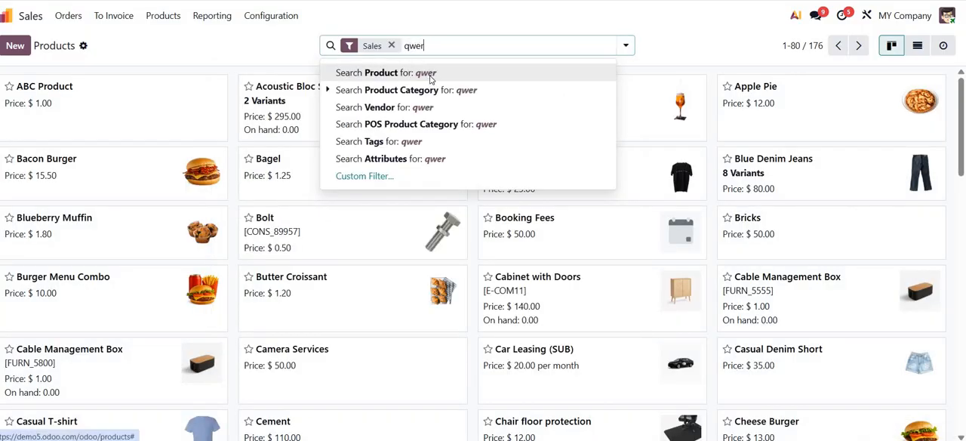
click(427, 73)
click(165, 123)
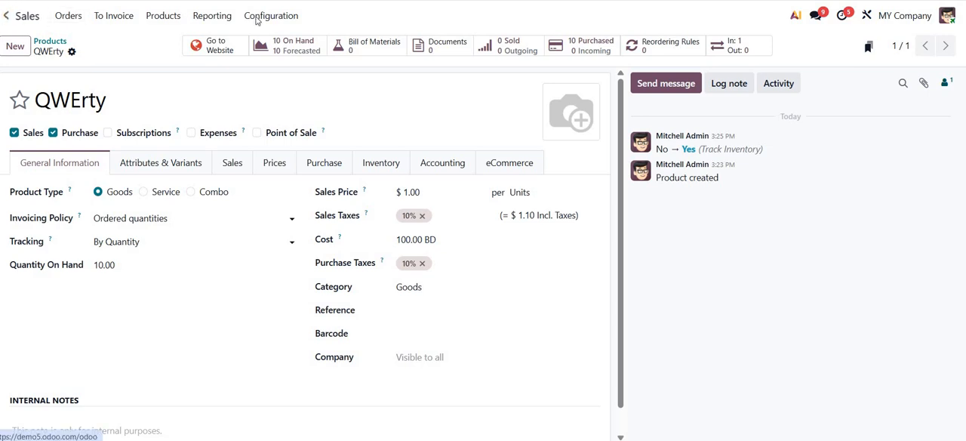
- Switch to the Accounting app and open the Inventory Valuation review to examine the stock variation
click(5, 15)
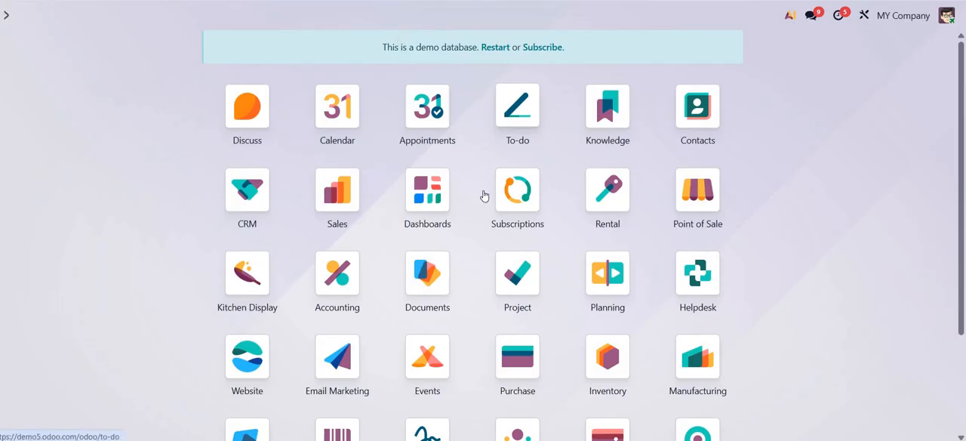
scroll(489, 230, down, 1)
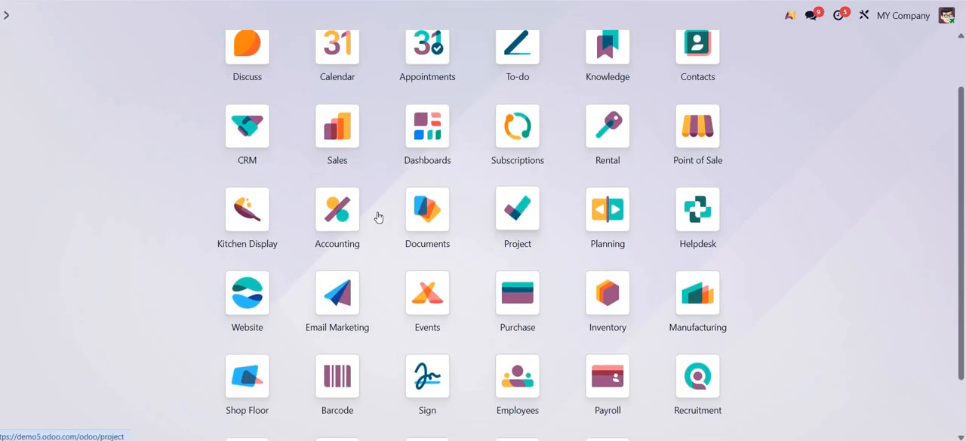
click(338, 210)
click(311, 16)
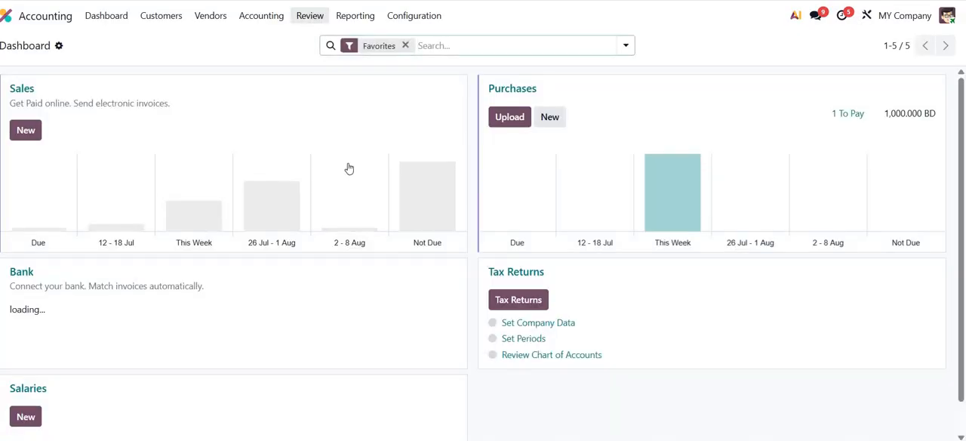
click(348, 169)
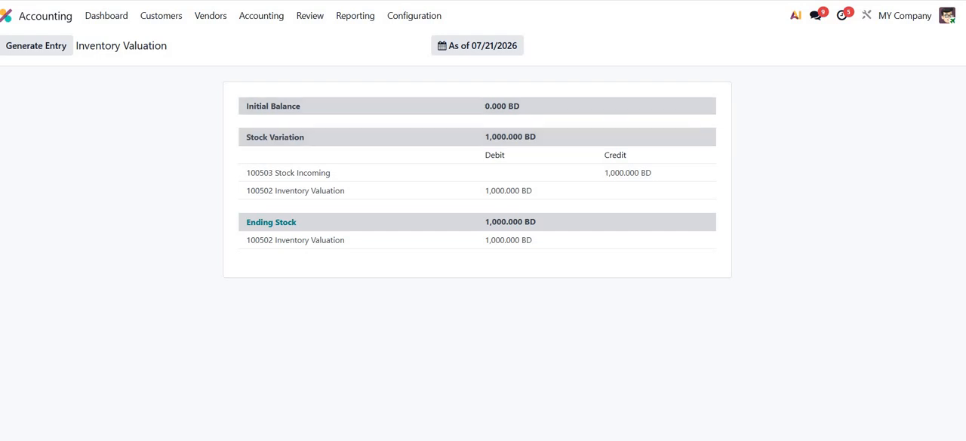
- Open the posted Jul 21 vendor bill in a separate browser tab and show its journal items
right_click(707, 1)
click(758, 53)
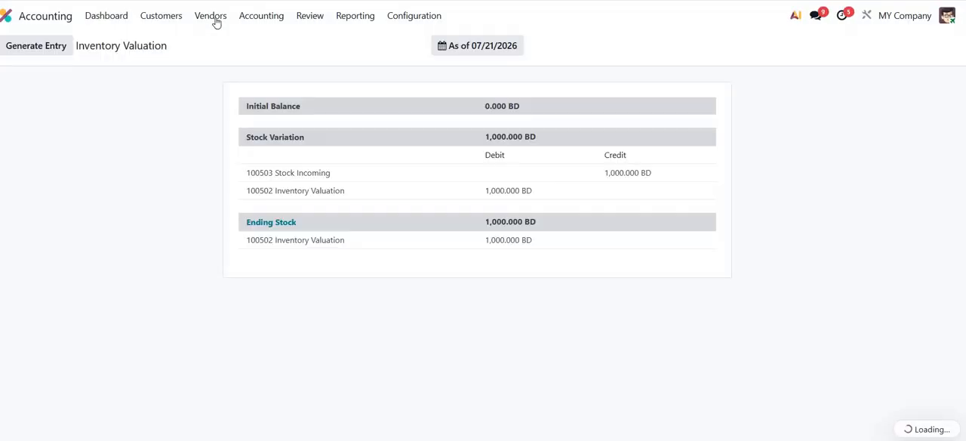
click(212, 18)
click(241, 40)
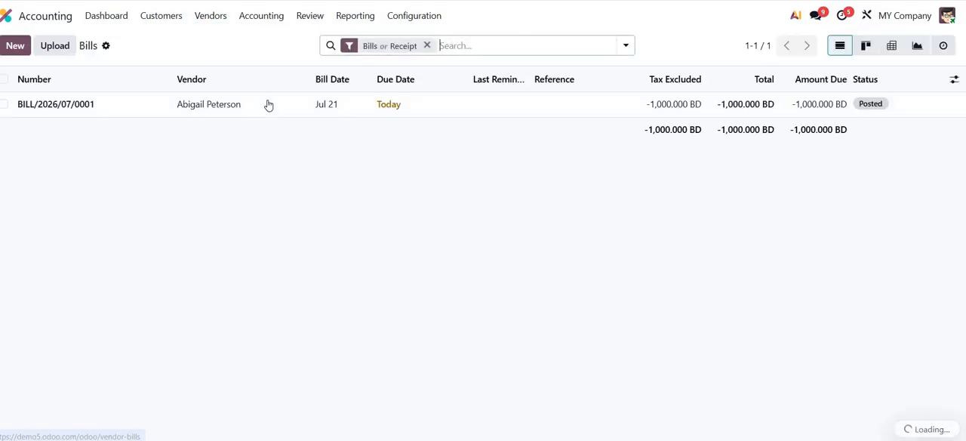
click(267, 105)
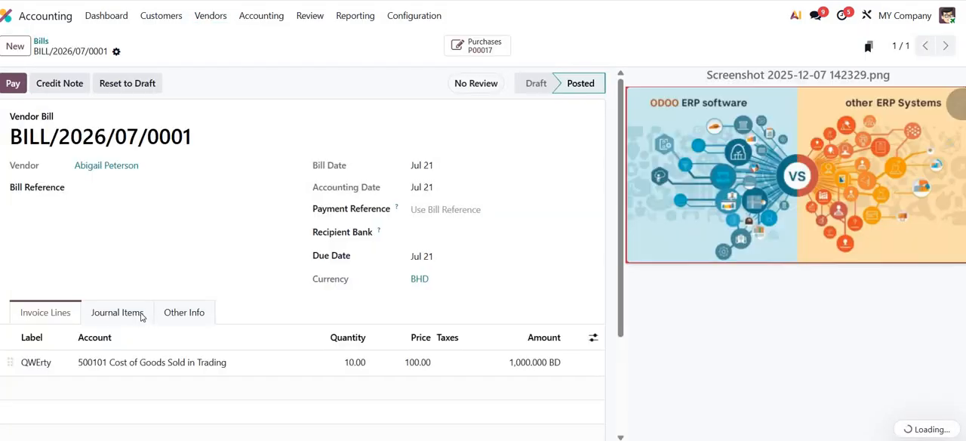
click(130, 312)
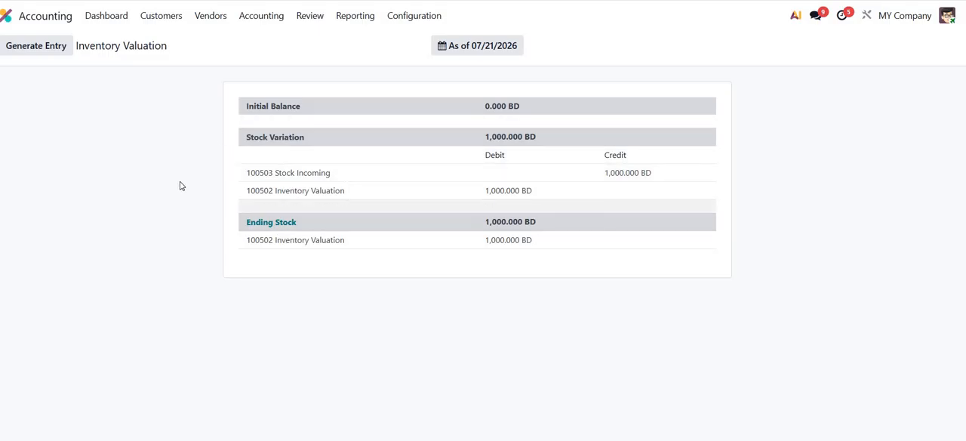
- Generate the stock closing entry from Inventory Valuation and replace its Stock Incoming account with 500101 Cost of Goods Sold in Trading
click(36, 46)
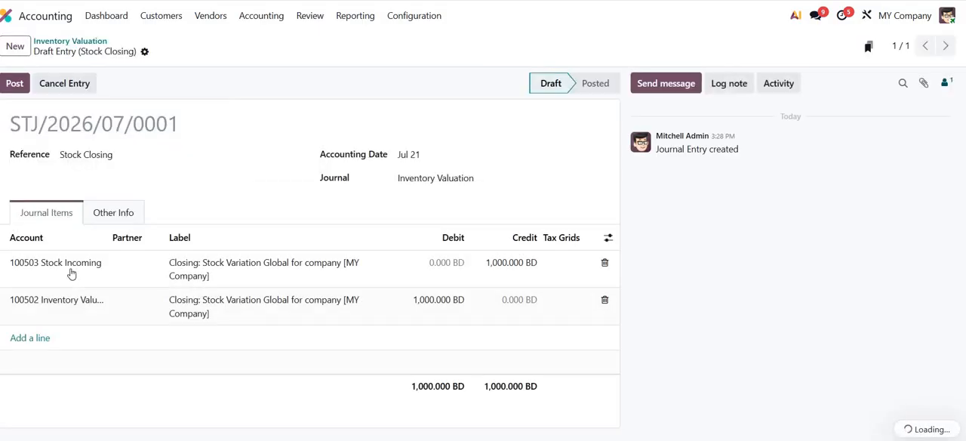
click(72, 268)
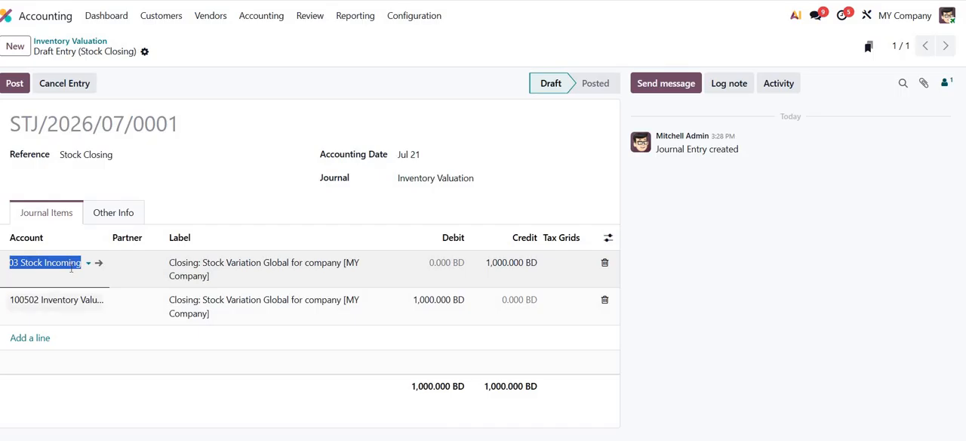
text(co)
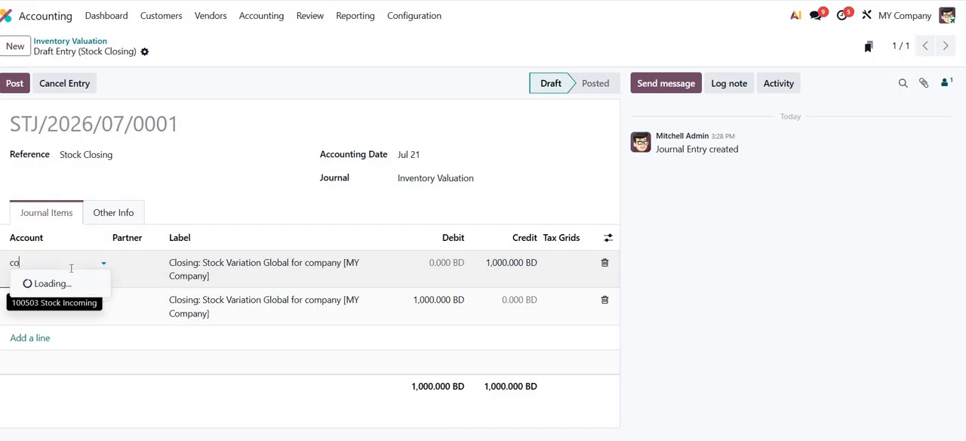
text(s)
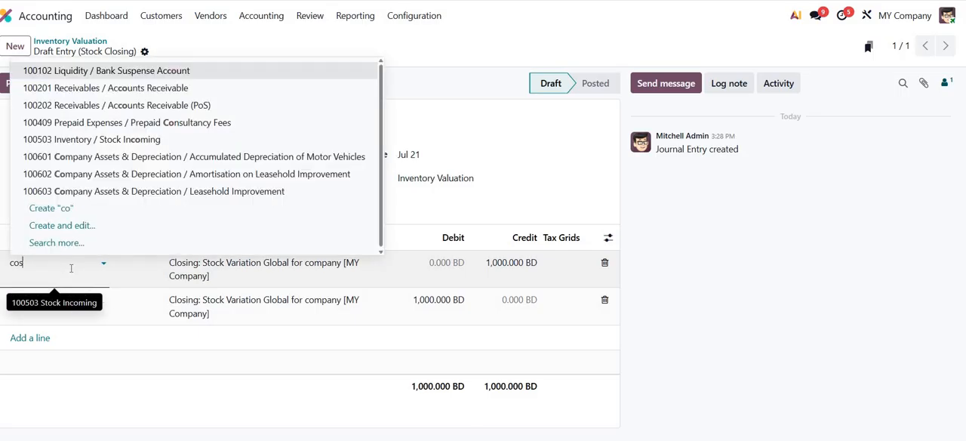
text(t)
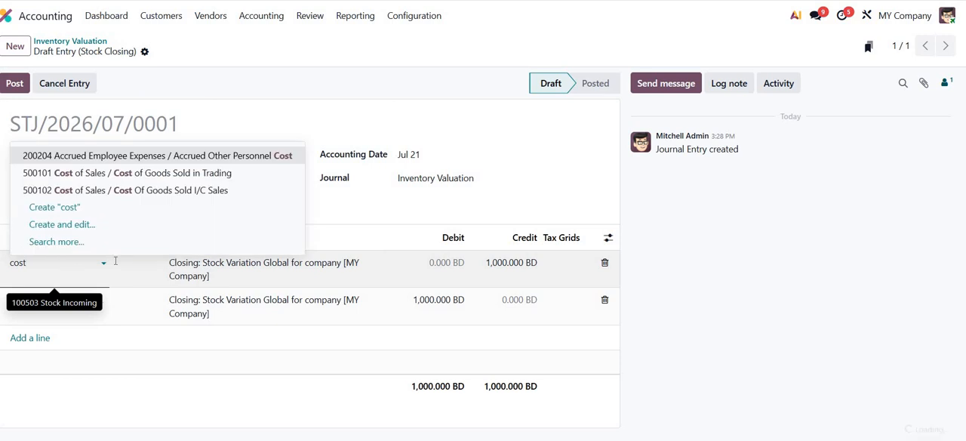
click(187, 176)
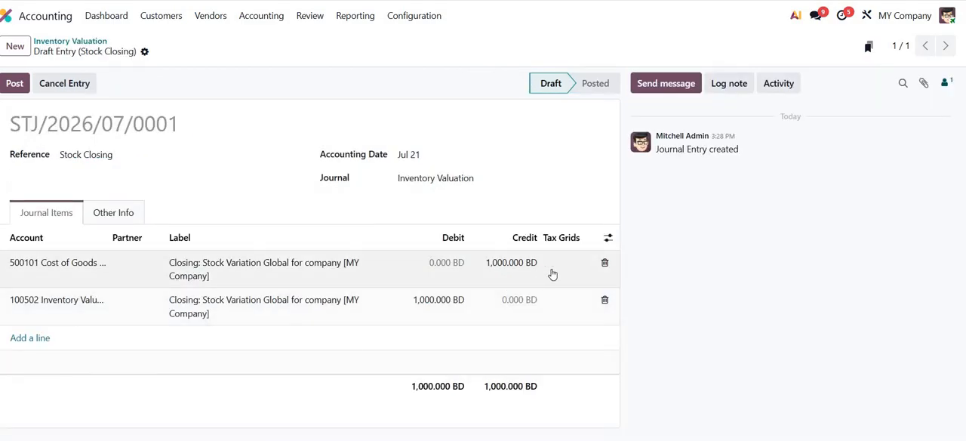
- Post the stock closing entry and reopen the Inventory Valuation review
click(6, 89)
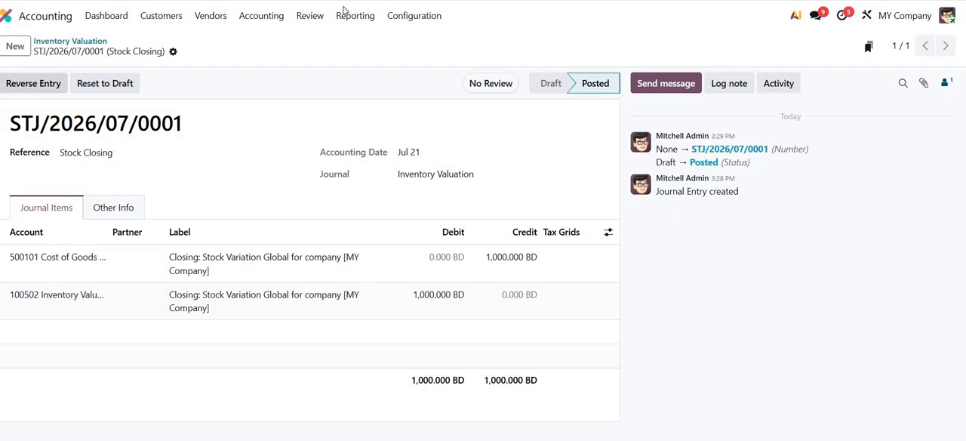
click(309, 15)
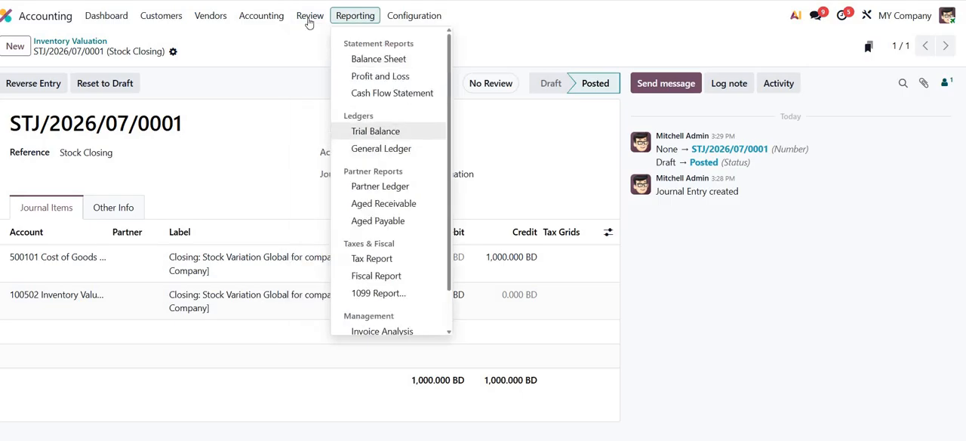
click(335, 170)
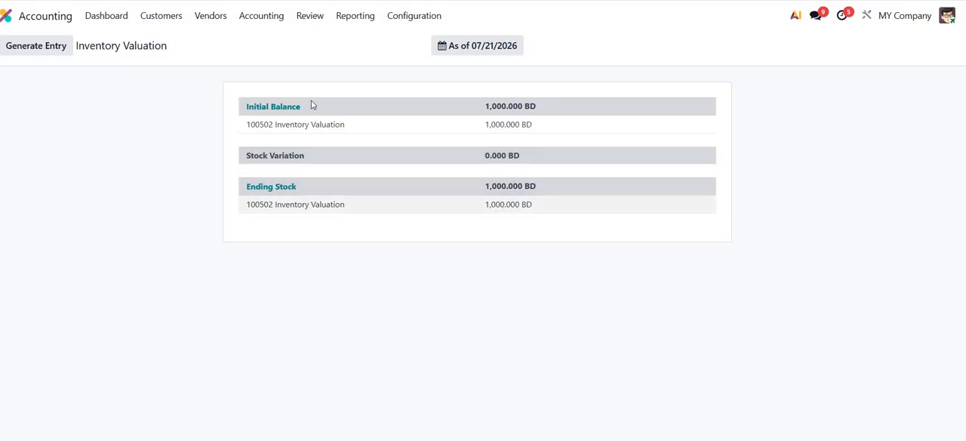
- Examine the accounts under Current Assets in the Balance Sheet and under Costs of Revenue in the Profit and Loss report
click(360, 16)
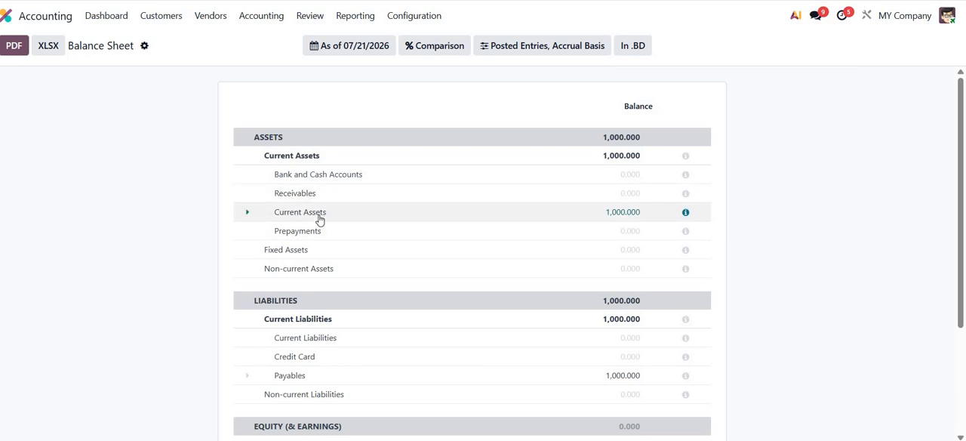
click(319, 216)
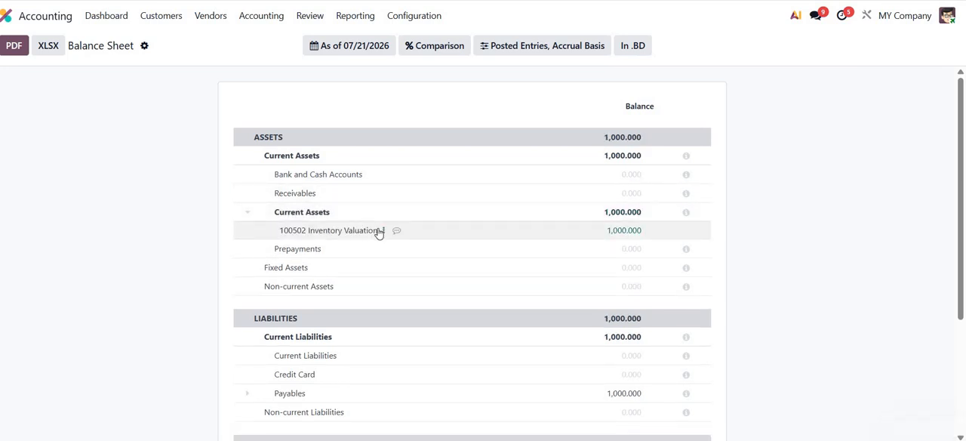
click(369, 15)
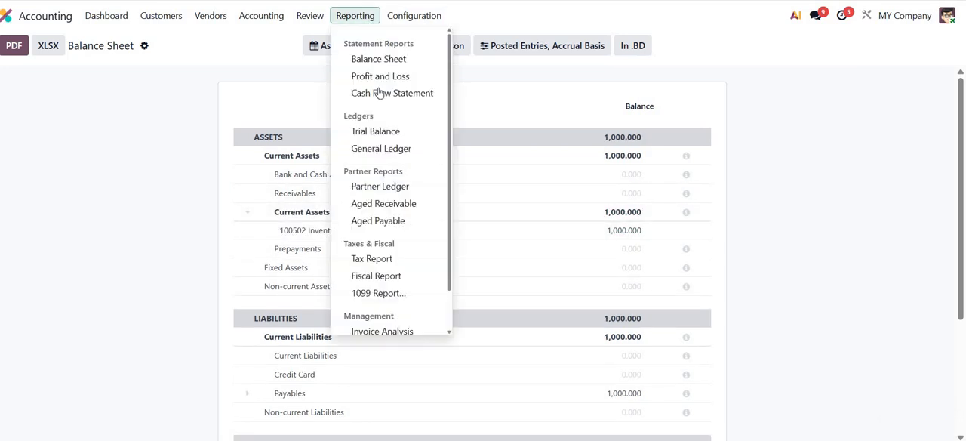
click(379, 77)
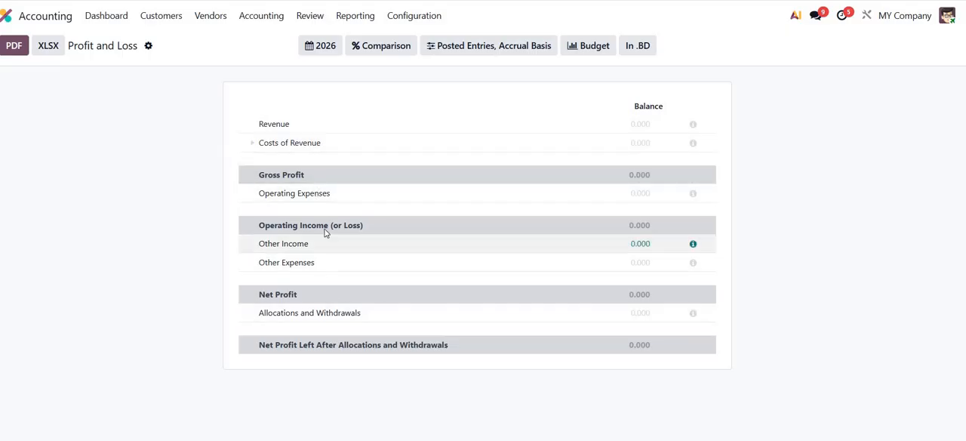
click(320, 144)
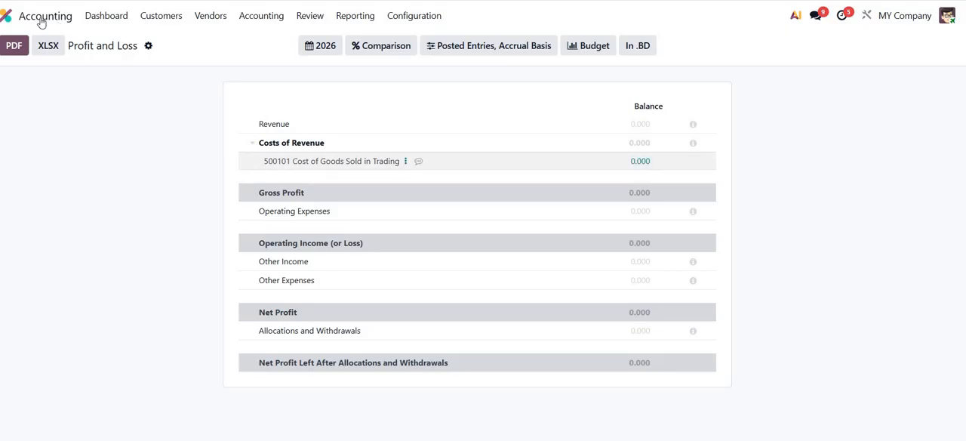
- Switch to the Purchase app and create a new request for quotation with the second-listed Acme Corporation contact as vendor
click(8, 15)
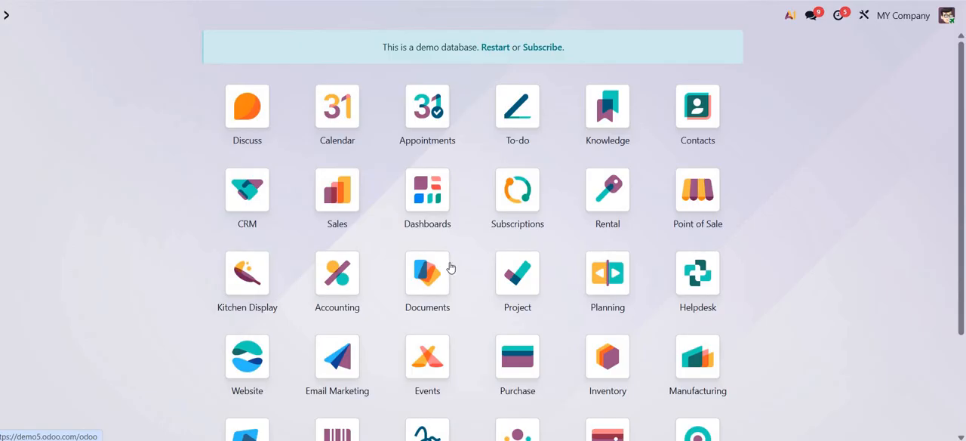
click(518, 355)
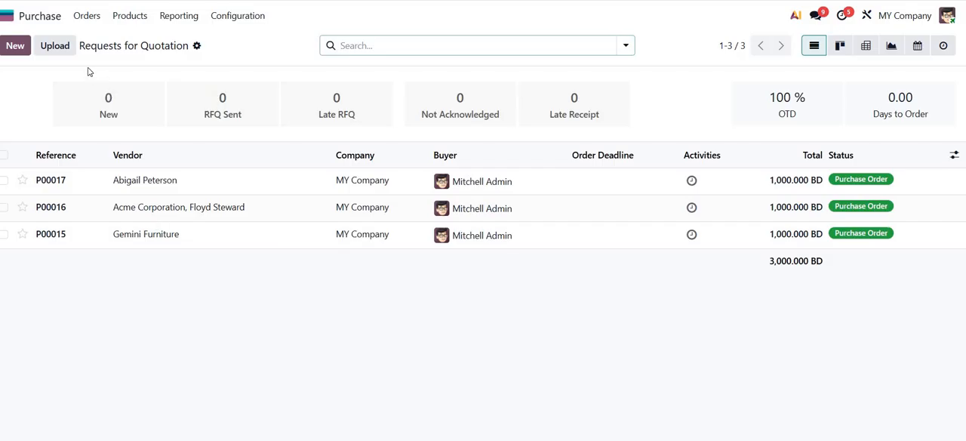
click(16, 47)
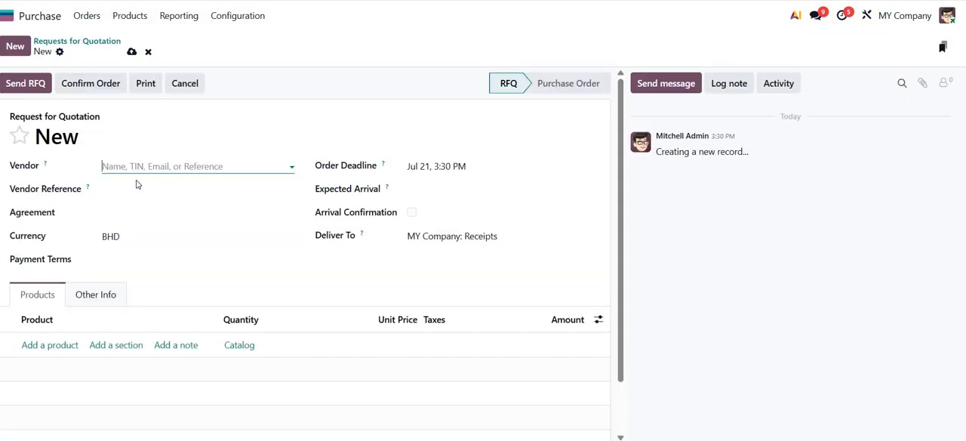
click(136, 167)
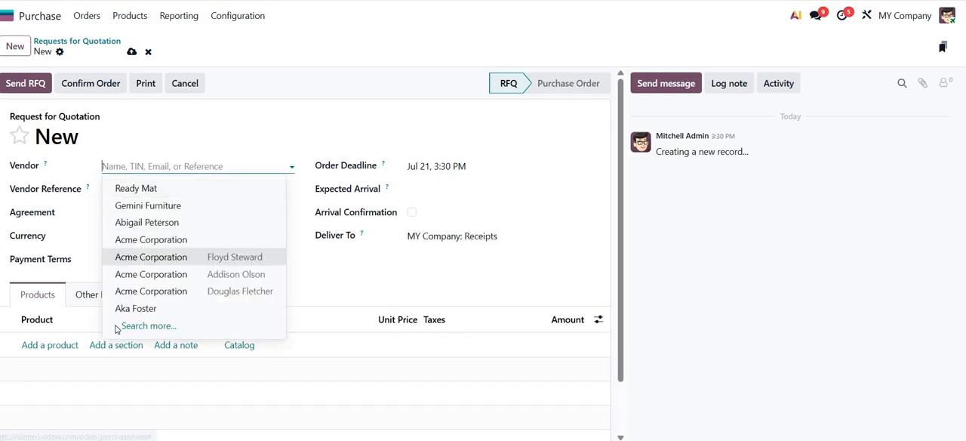
click(136, 255)
- Add the product QWErty to the quotation with a quantity of 10 and remove its 10% EX tax
click(64, 347)
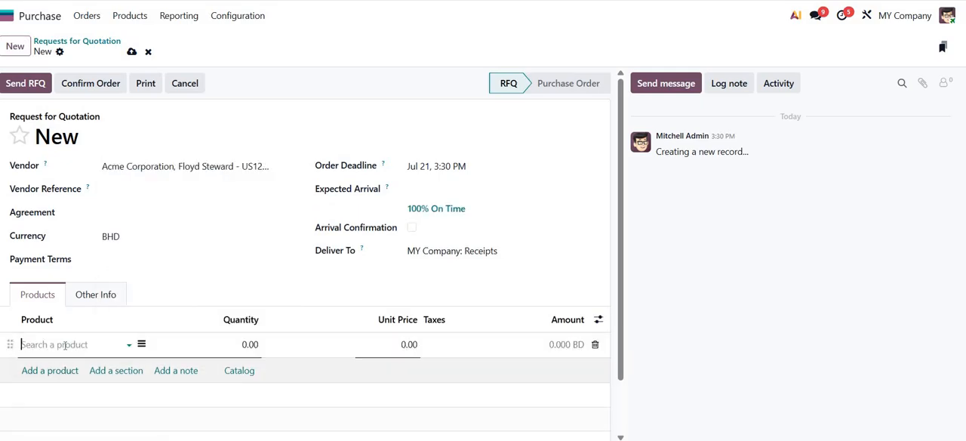
text(c)
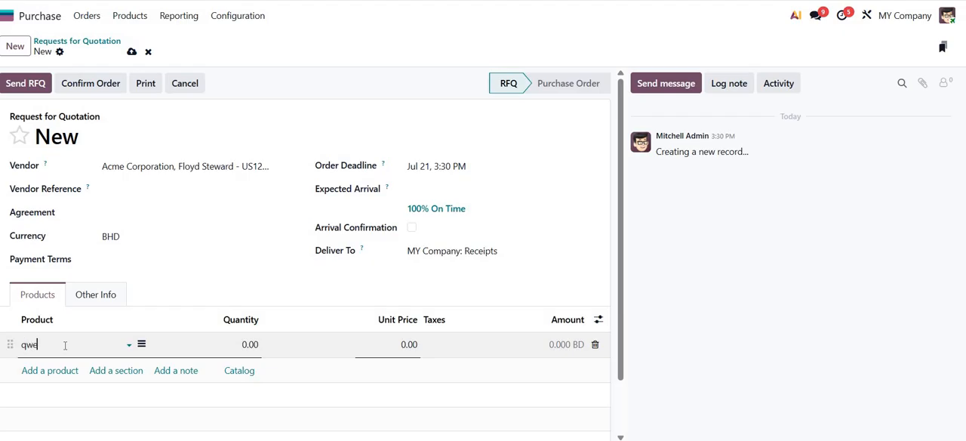
key(Return)
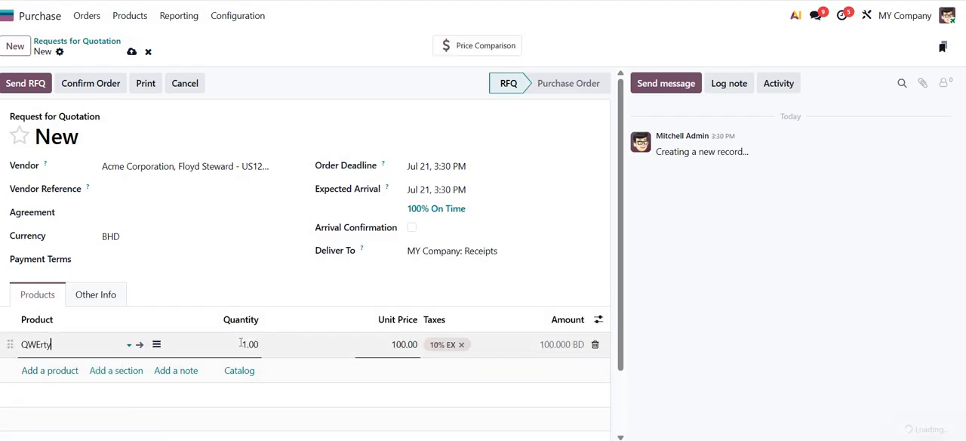
click(241, 342)
text(1)
key(Tab)
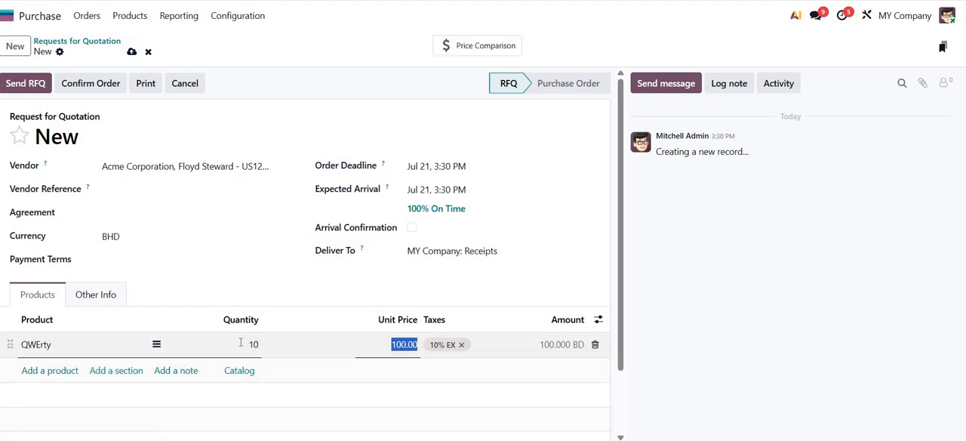
key(Tab)
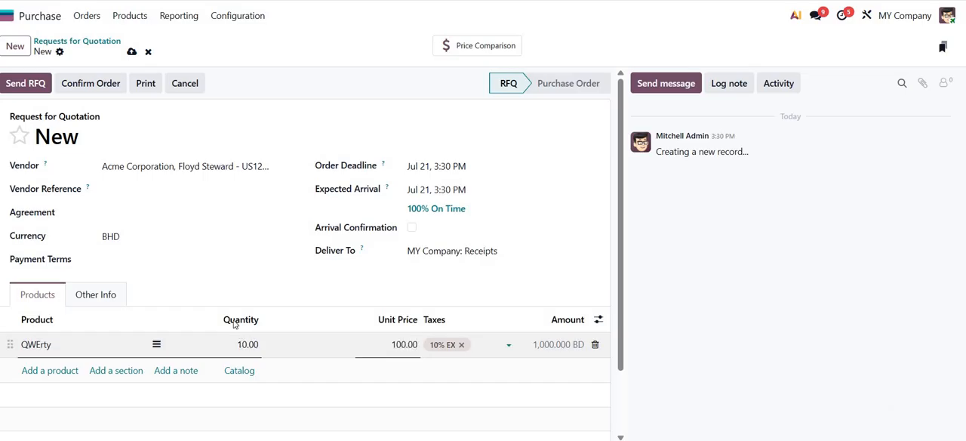
- Confirm the purchase order and receive its products
click(78, 84)
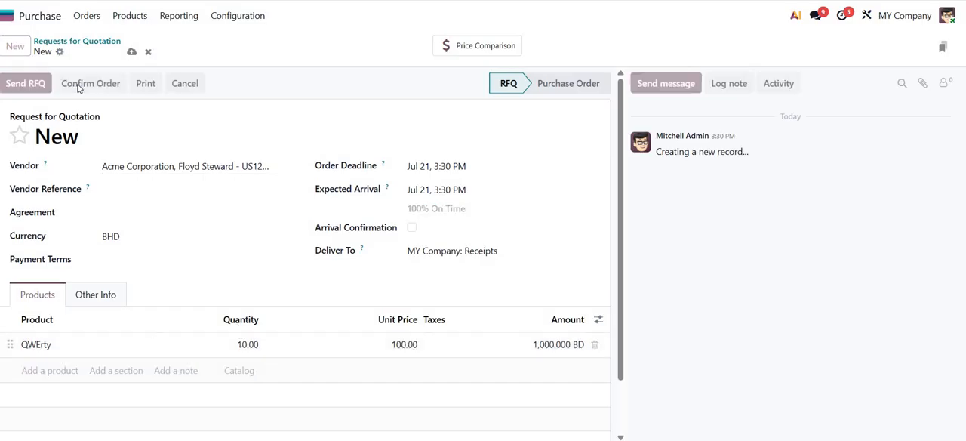
click(38, 87)
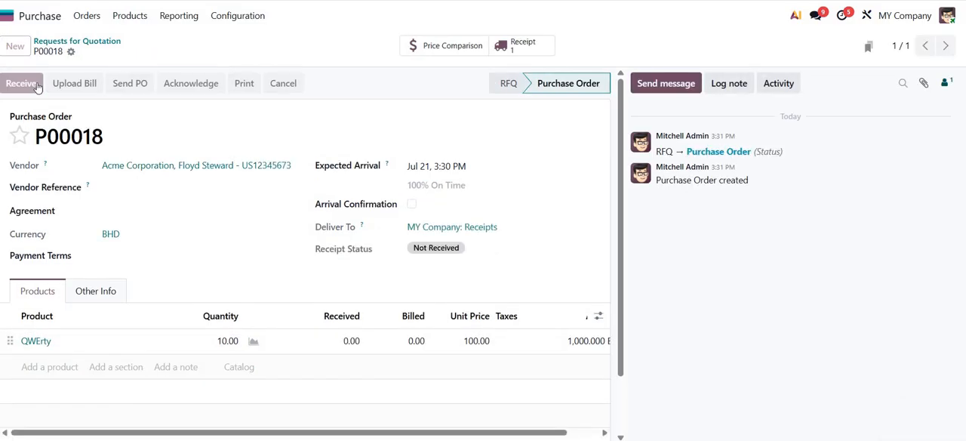
click(29, 86)
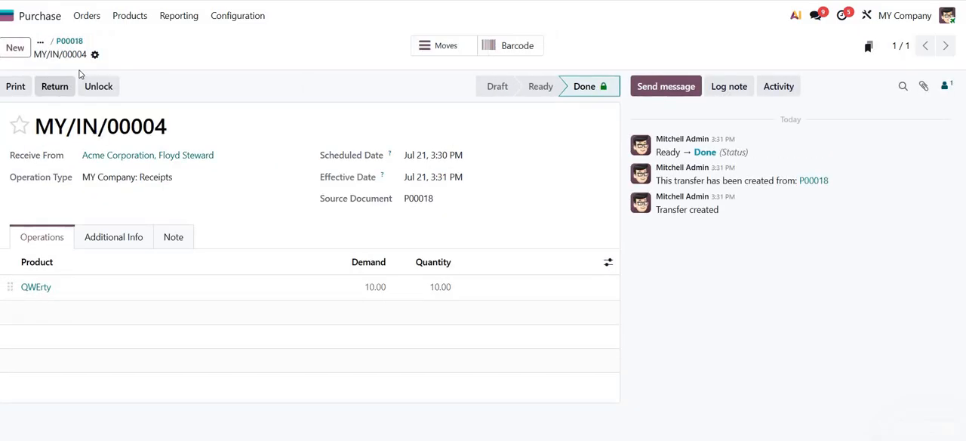
click(72, 42)
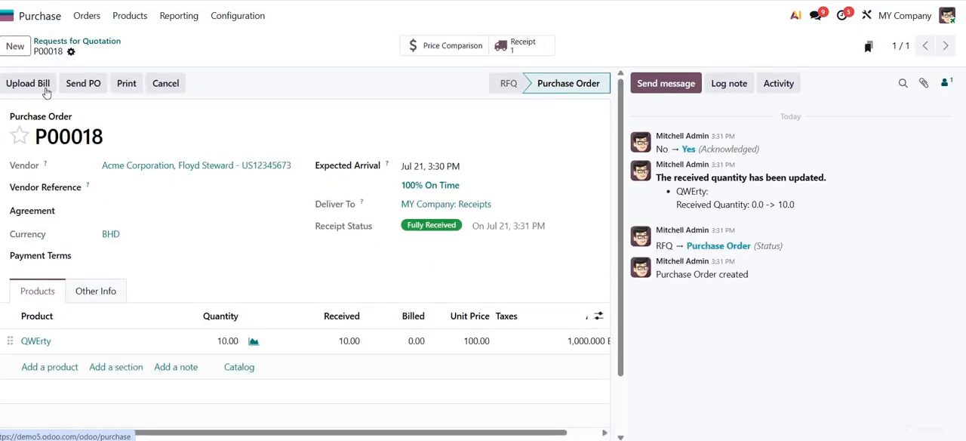
click(43, 87)
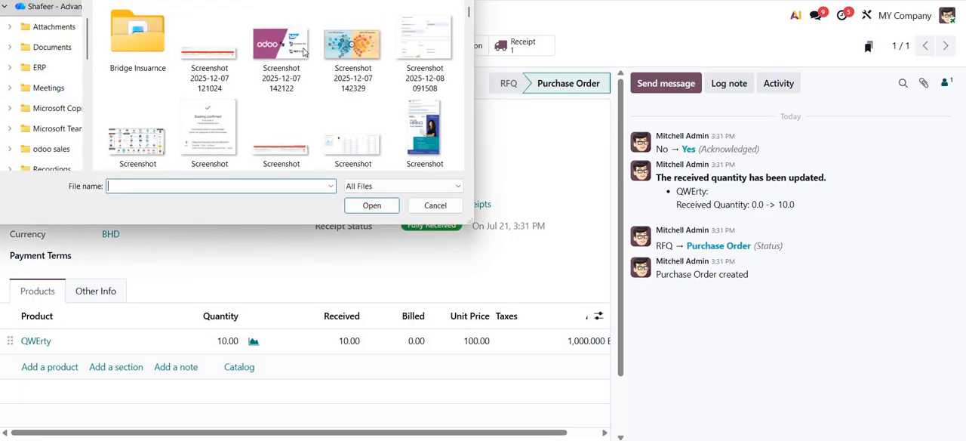
double_click(298, 50)
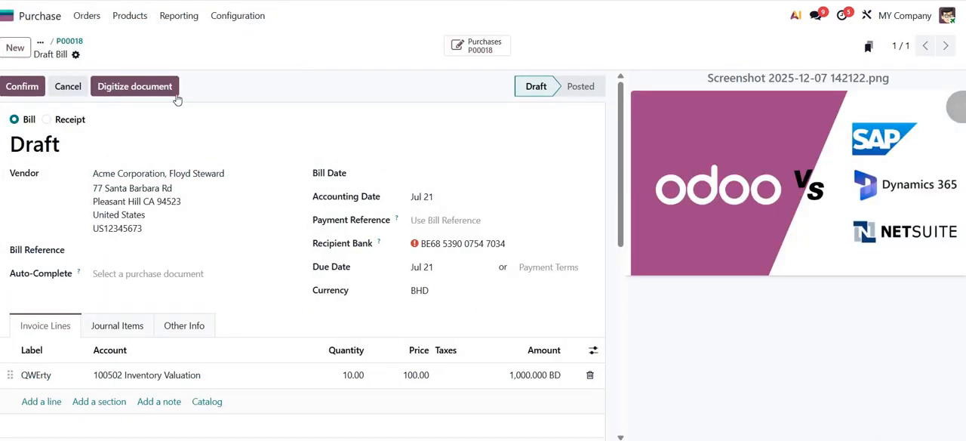
- Post the draft vendor bill with bill date Jul 21 and show its journal items
click(415, 175)
click(31, 92)
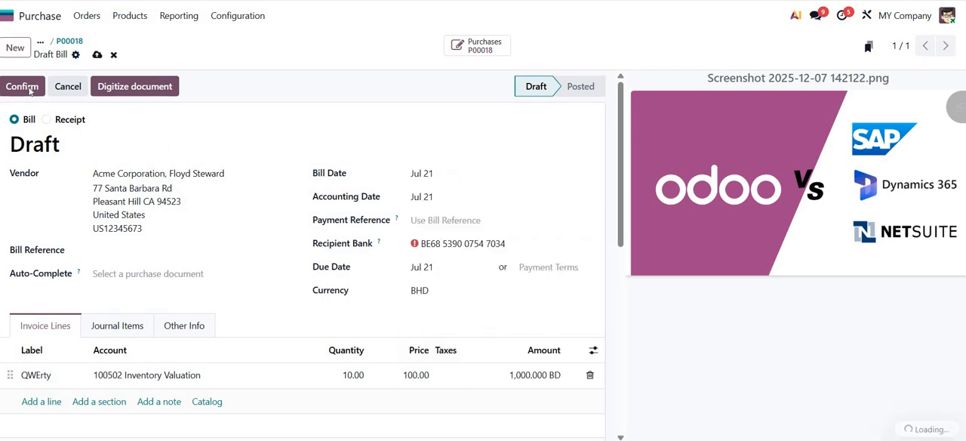
click(30, 90)
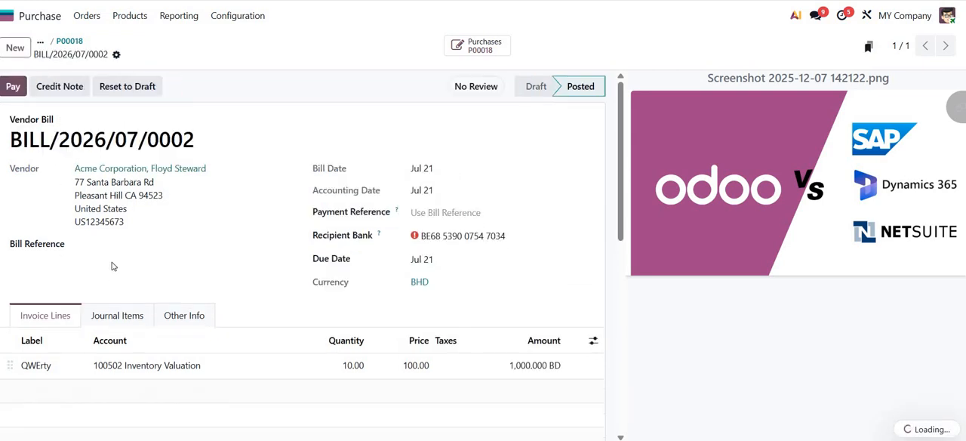
click(111, 320)
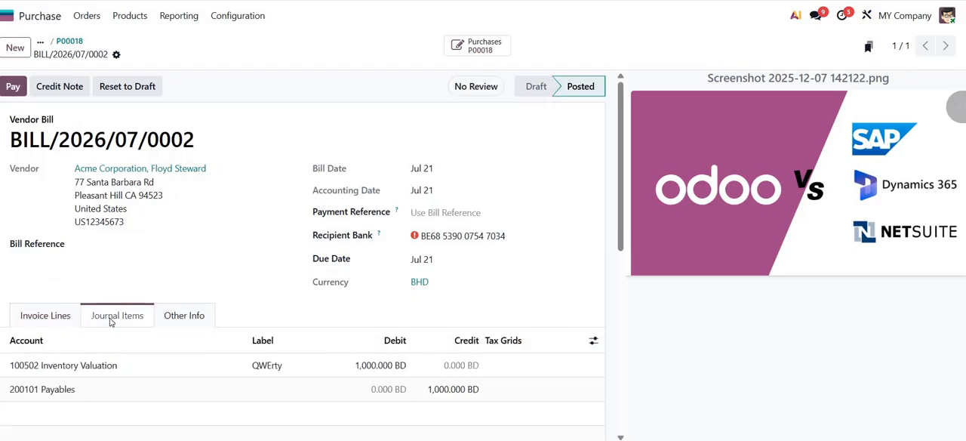
scroll(95, 315, down, 1)
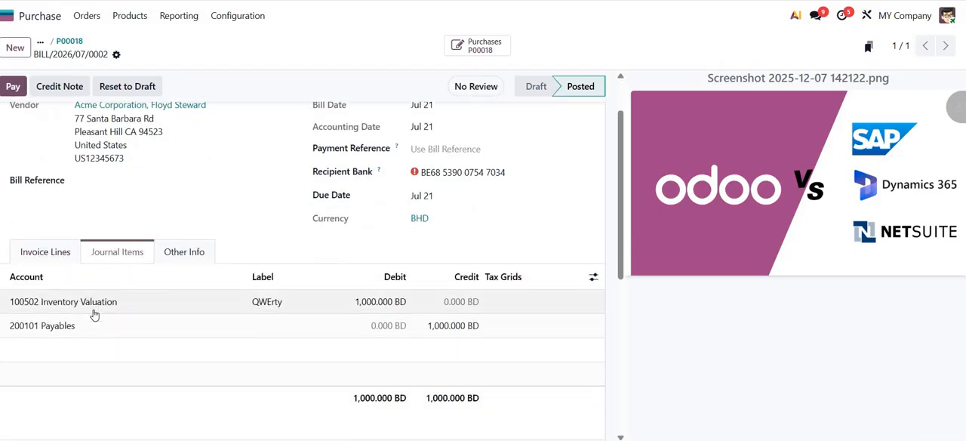